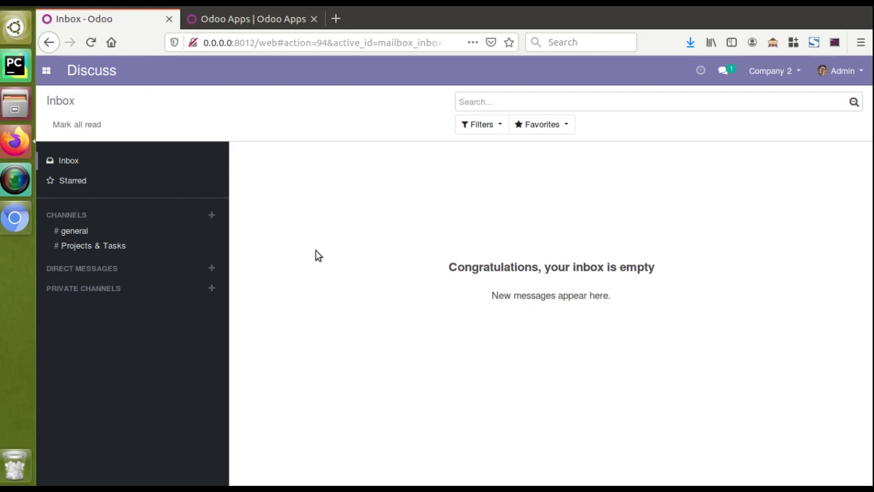
# Step: Browse the Odoo Apps themes and open the MuK Backend Theme (v12.0) page from Most Downloaded
pyautogui.click(255, 20)
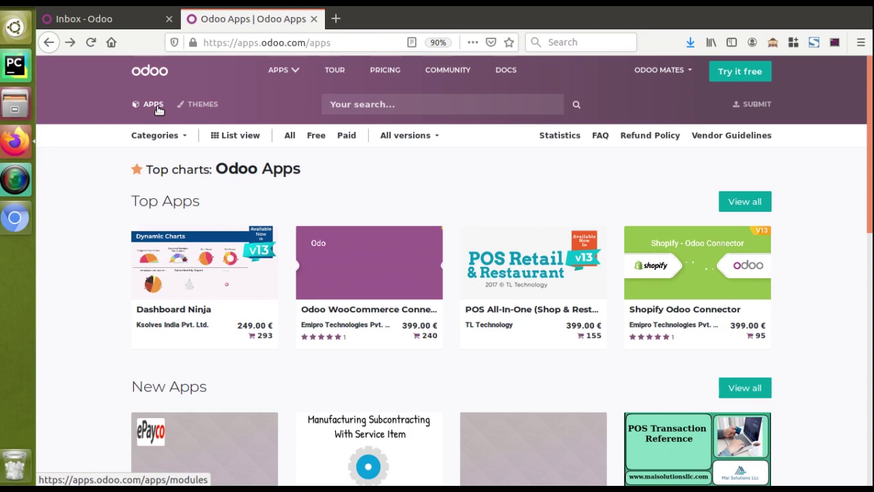
pyautogui.click(193, 107)
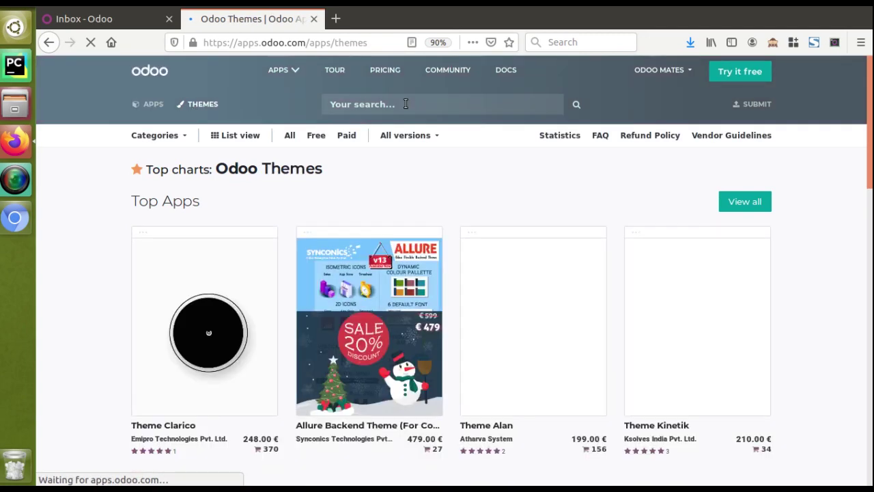
pyautogui.moveTo(872, 86); pyautogui.dragTo(871, 304)
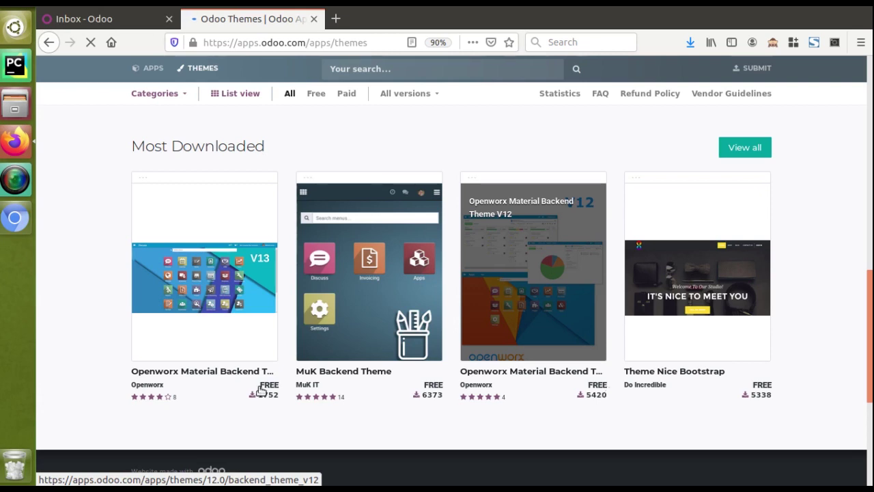
pyautogui.click(423, 351)
pyautogui.scroll(-2, 423, 351)
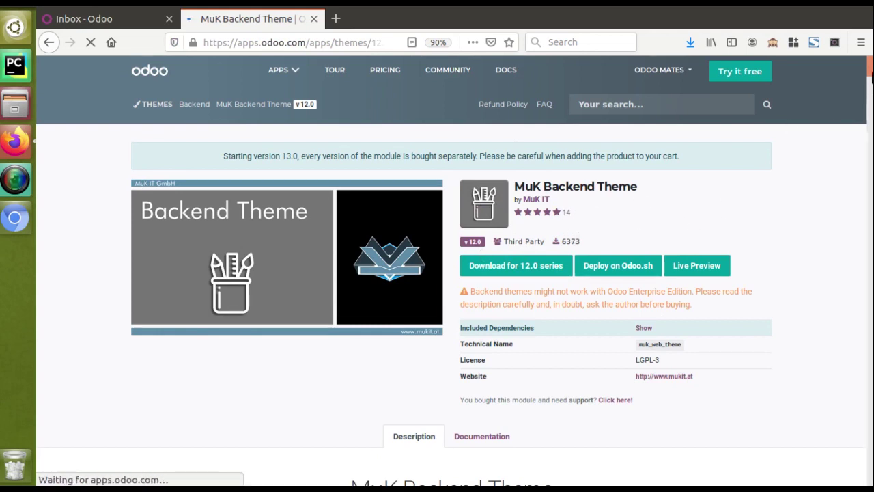
# Step: Look through the theme description, then start the 'Download for 12.0 series' download
pyautogui.scroll(-7, 478, 250)
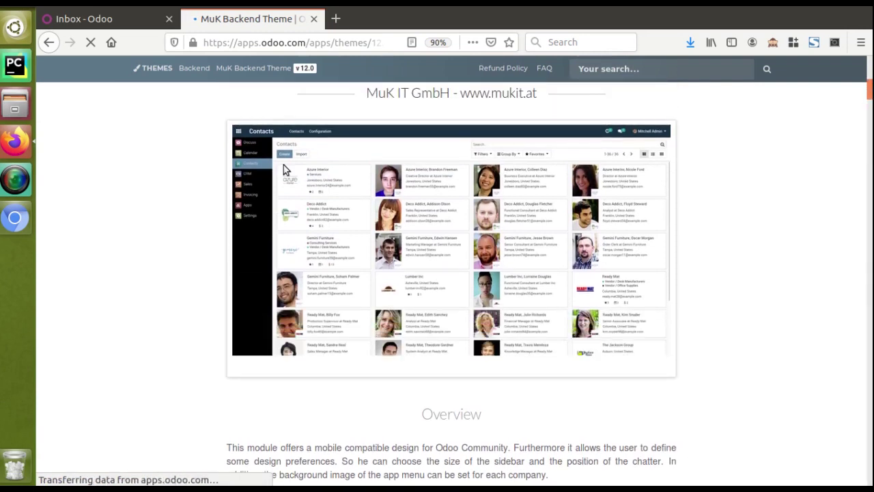
pyautogui.scroll(-1, 261, 149)
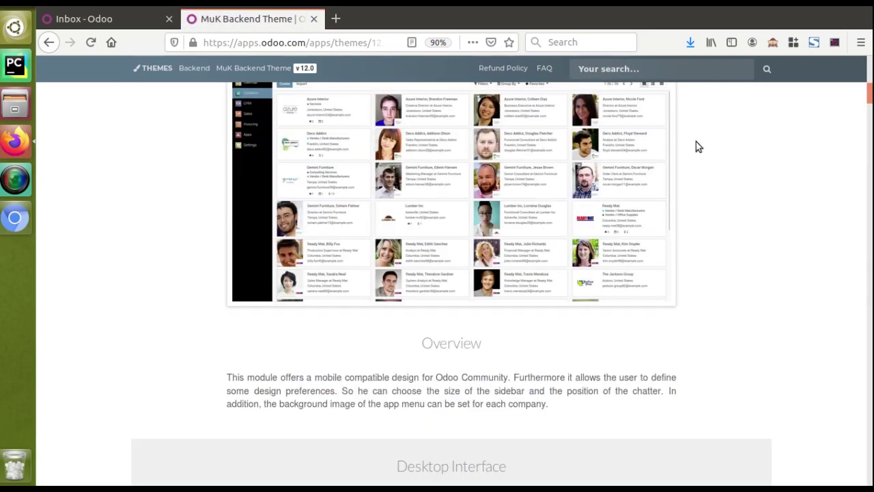
pyautogui.scroll(1, 869, 91)
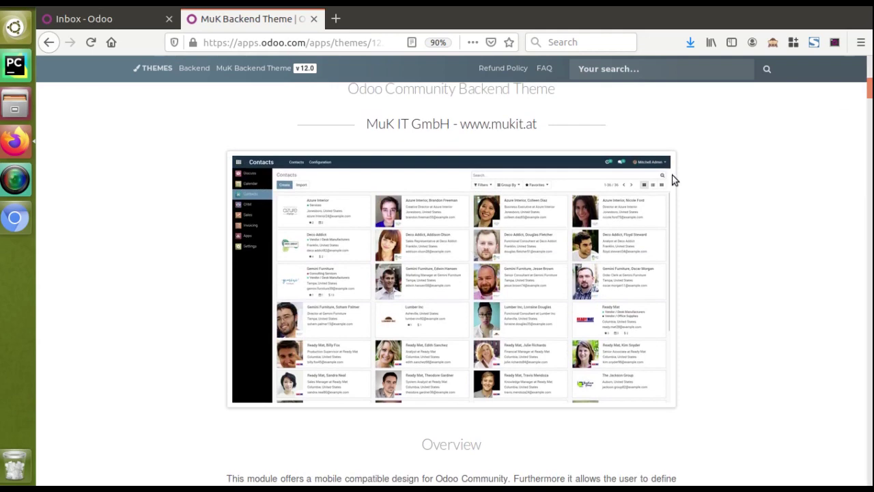
pyautogui.scroll(-5, 870, 114)
pyautogui.scroll(3, 870, 114)
pyautogui.scroll(-10, 870, 115)
pyautogui.scroll(15, 870, 115)
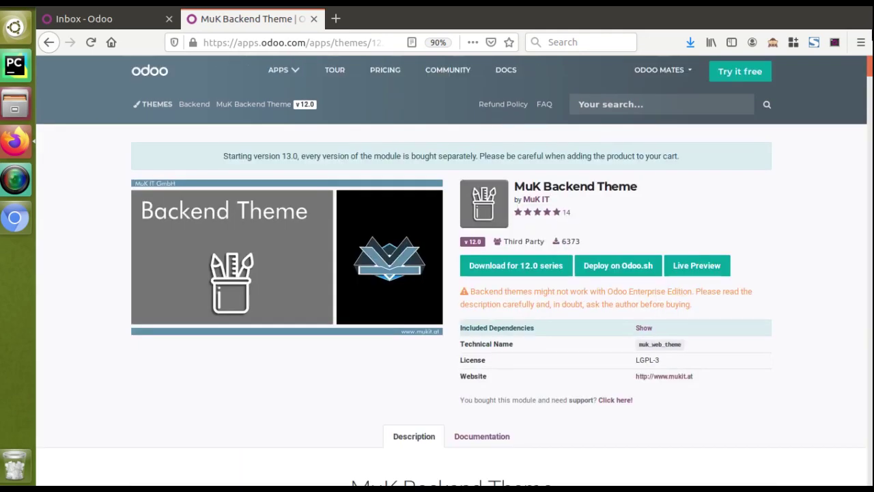
pyautogui.click(496, 266)
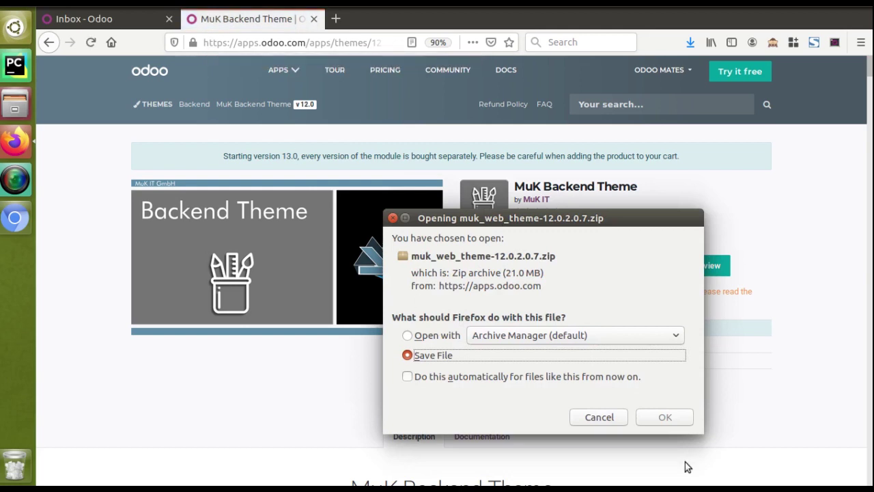
# Step: Save muk_web_theme-12.0.2.0.7.zip, check its download progress twice, and return to the Odoo inbox
pyautogui.click(665, 417)
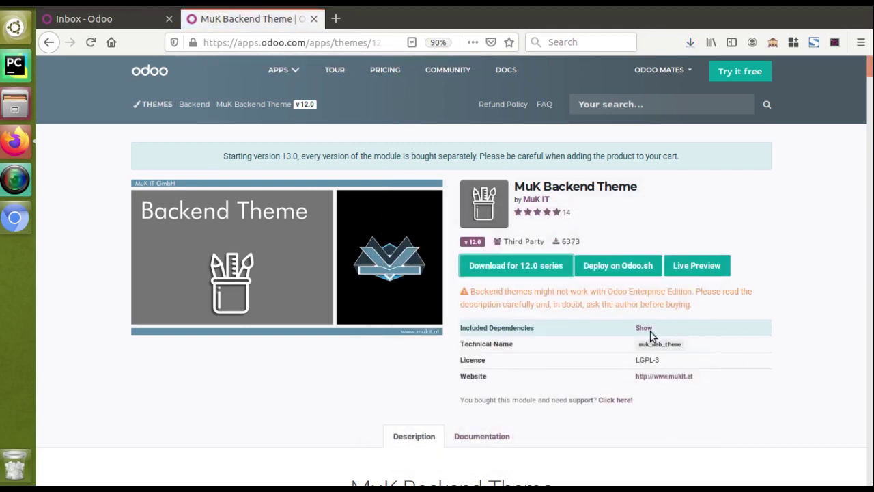
pyautogui.click(691, 48)
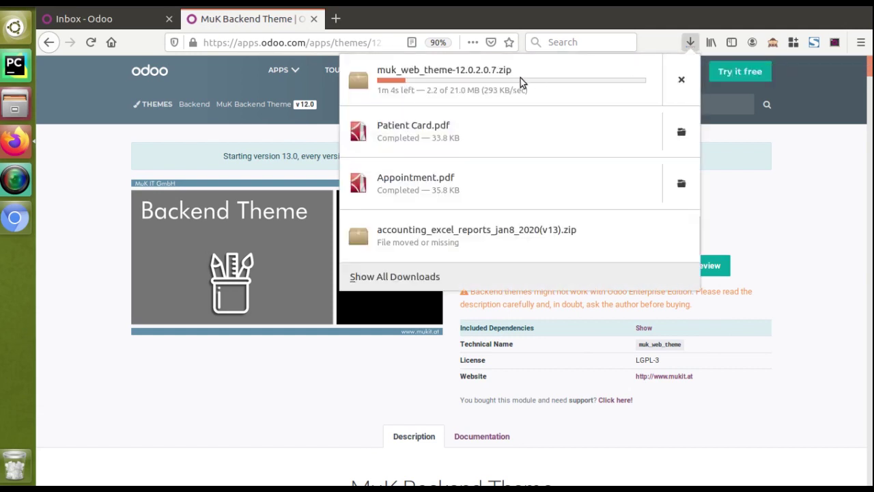
pyautogui.click(247, 165)
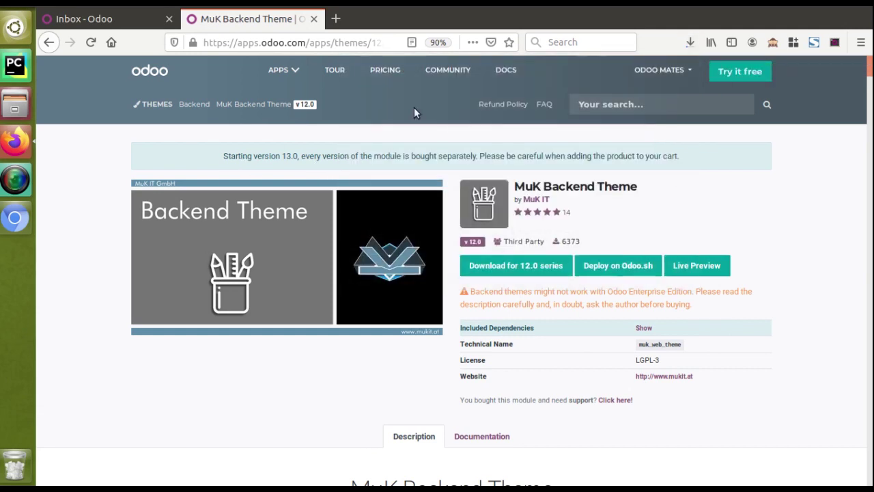
pyautogui.click(691, 43)
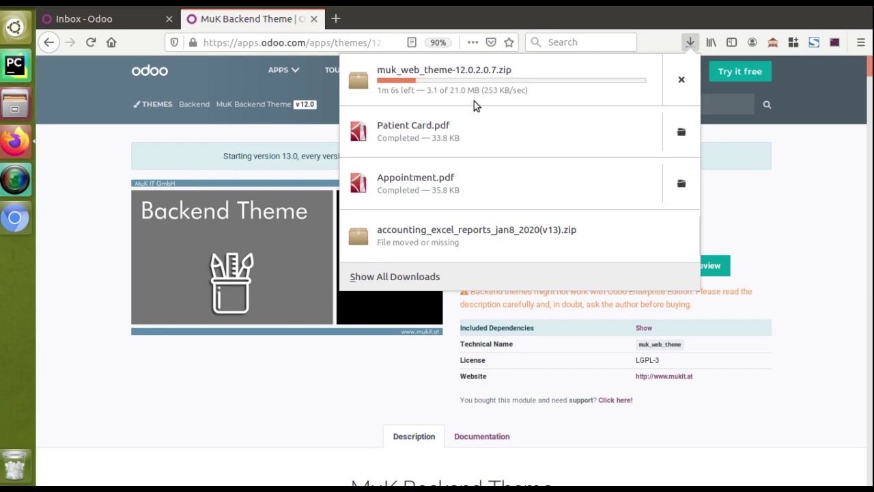
pyautogui.click(243, 140)
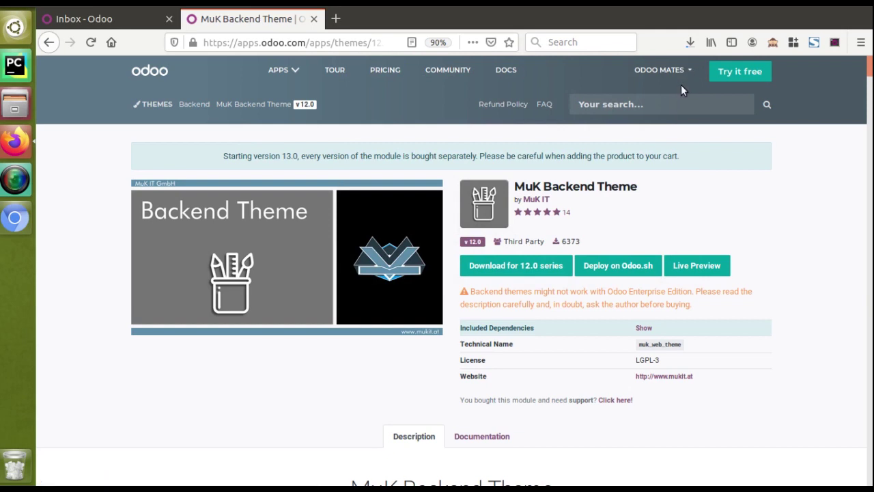
pyautogui.click(69, 18)
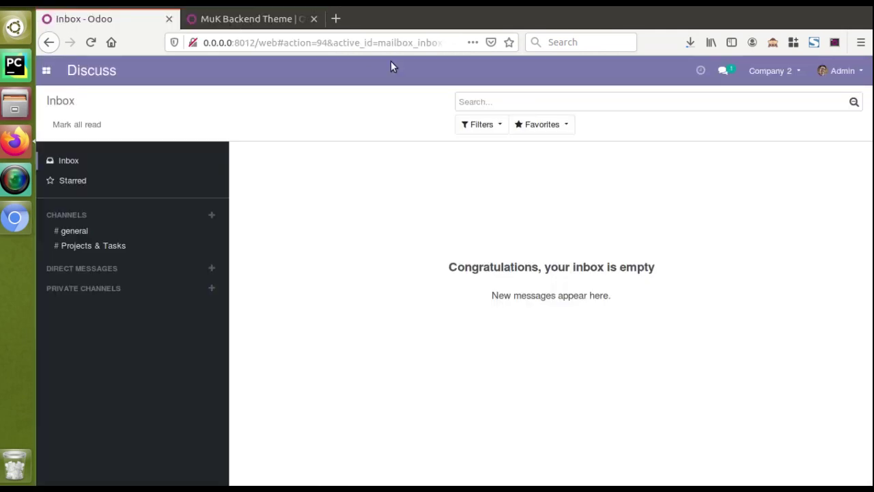
# Step: Remove the Patient Card, Appointment and accounting reports entries from Firefox download history, then return to the theme page
pyautogui.click(690, 44)
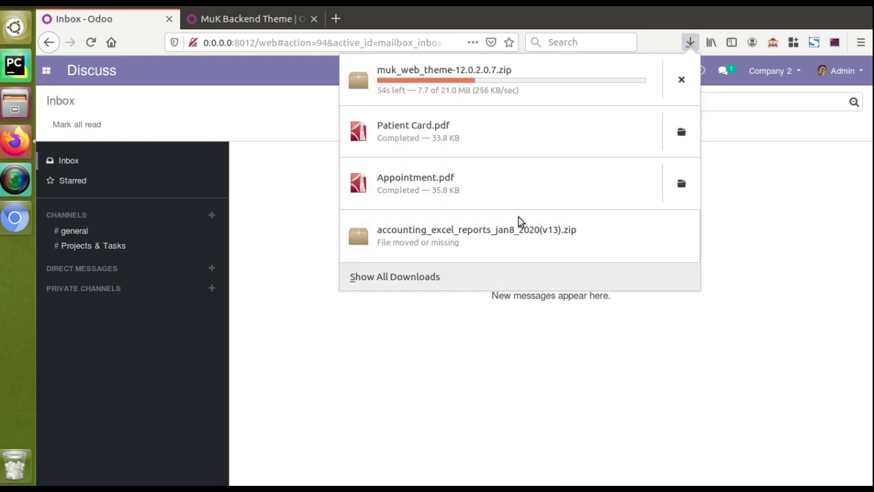
pyautogui.rightClick(477, 158)
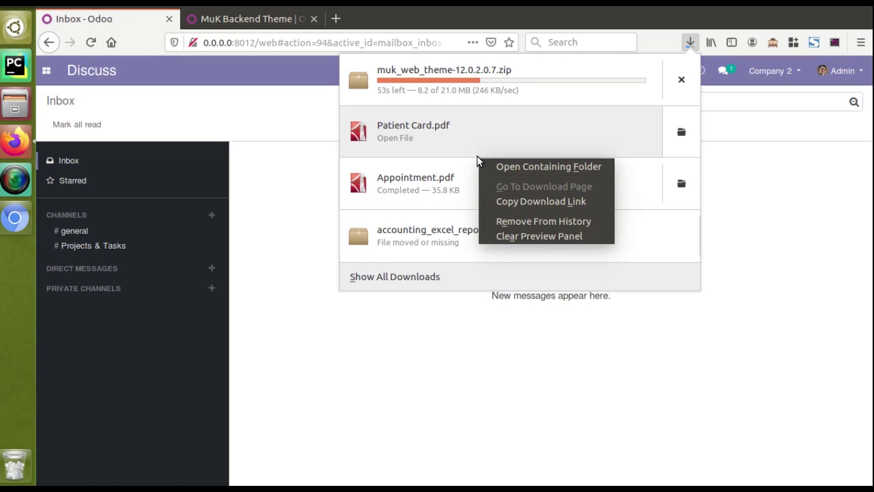
pyautogui.click(519, 224)
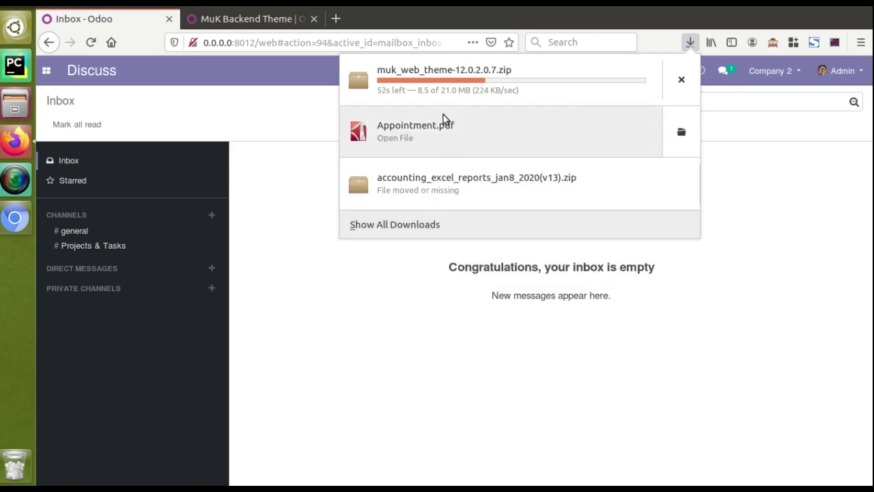
pyautogui.rightClick(444, 118)
pyautogui.click(467, 178)
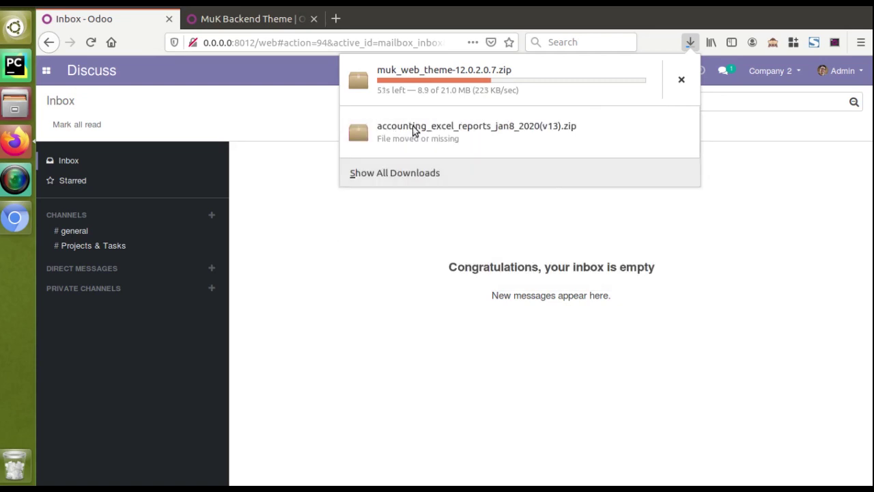
pyautogui.rightClick(413, 131)
pyautogui.click(440, 170)
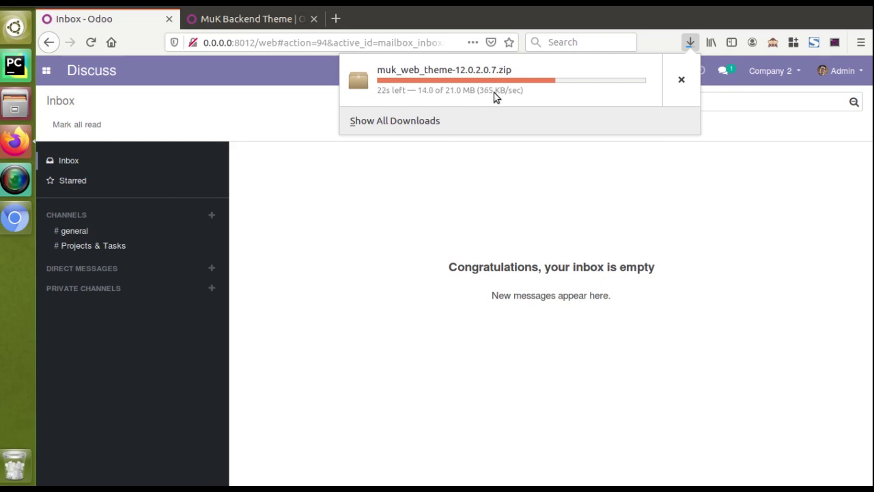
pyautogui.click(259, 19)
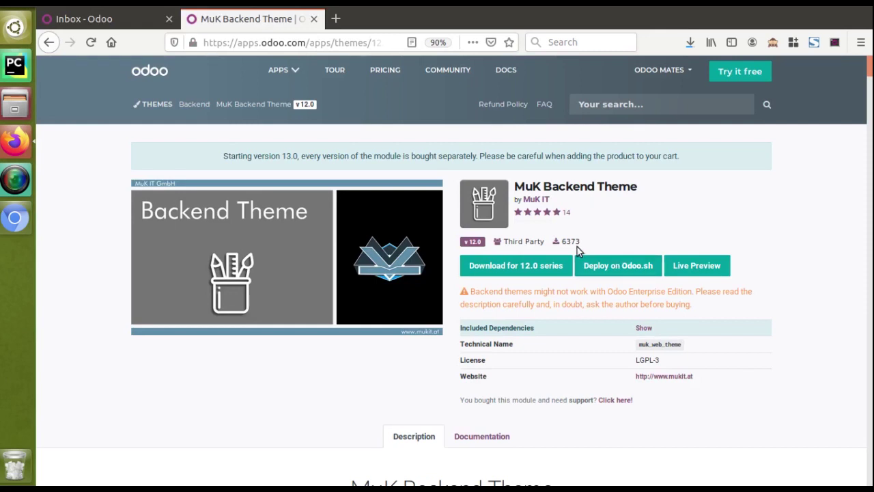
# Step: Show the theme's three included dependencies, then open the finished zip in Archive Manager and close it
pyautogui.click(642, 329)
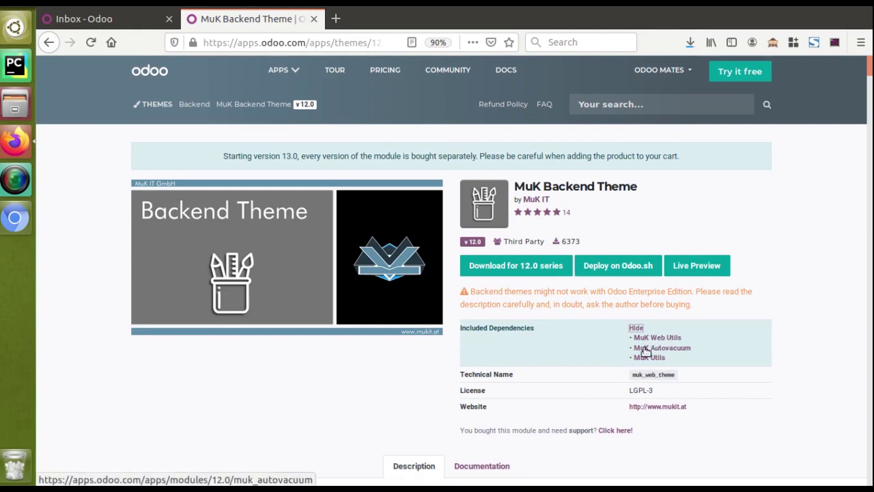
pyautogui.click(632, 263)
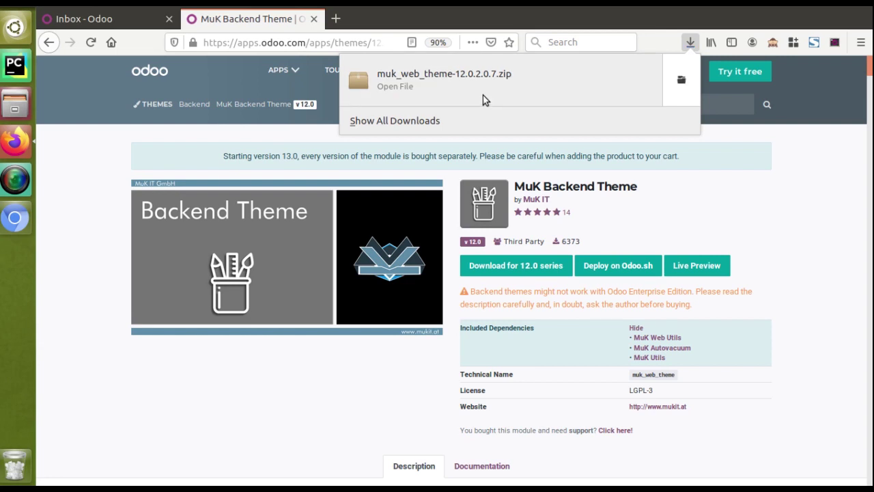
pyautogui.click(482, 96)
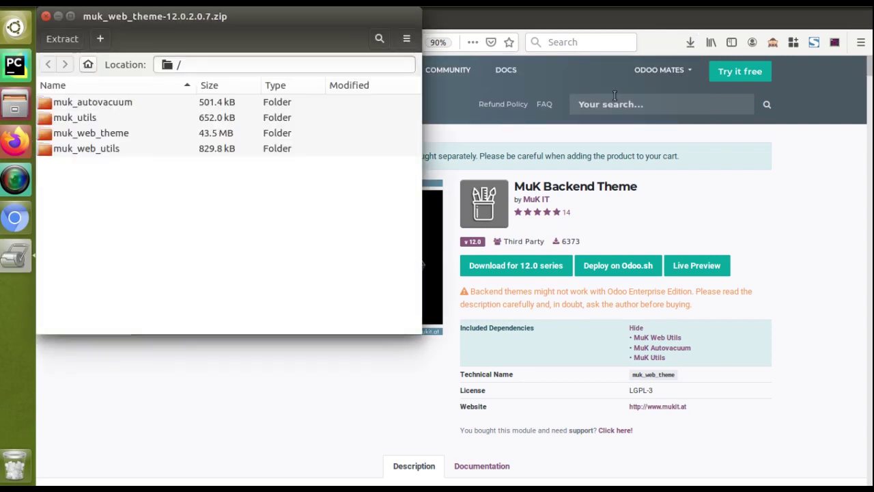
pyautogui.click(46, 16)
# Step: Extract muk_web_theme-12.0.2.0.7.zip in the Downloads folder
pyautogui.click(24, 97)
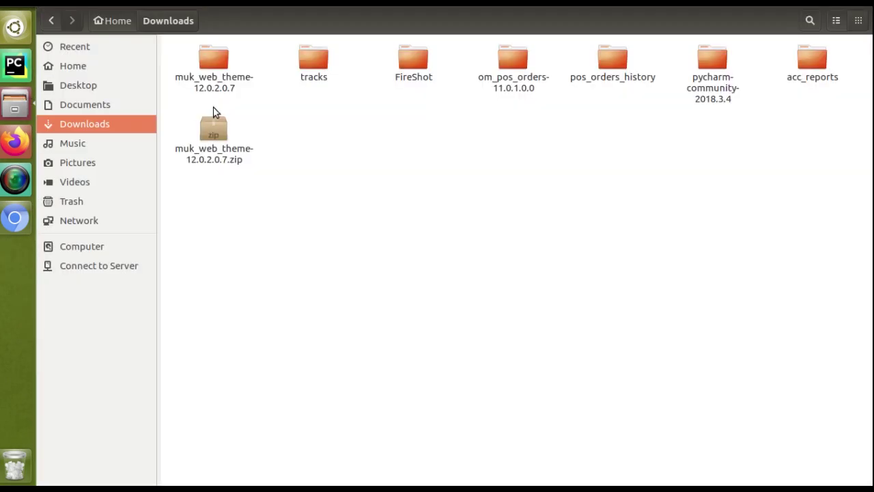
pyautogui.rightClick(214, 139)
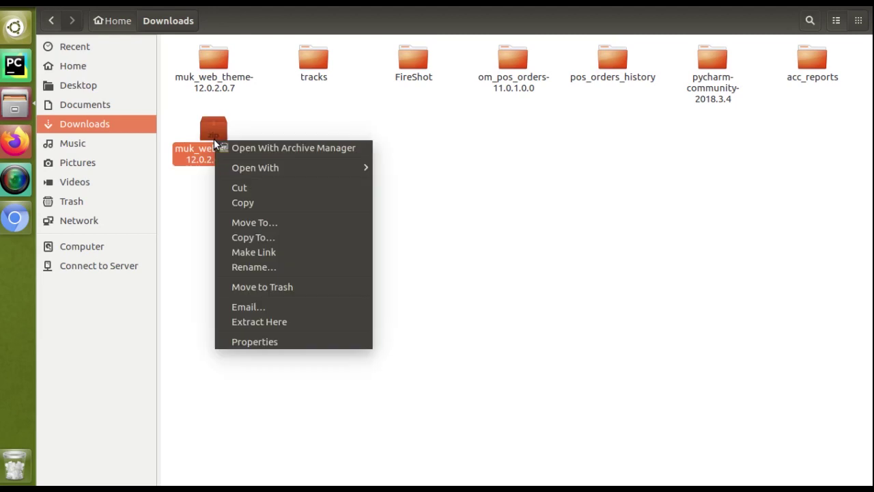
pyautogui.click(253, 318)
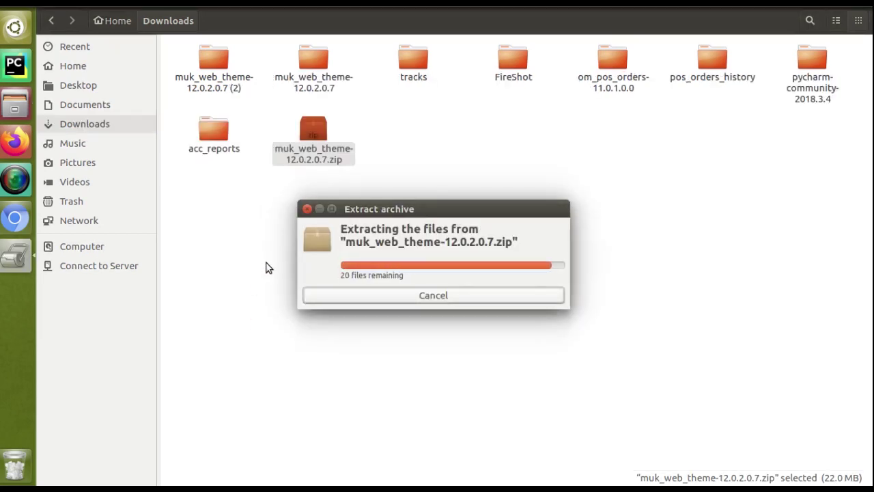
# Step: Cut the four muk module folders from the extracted muk_web_theme-12.0.2.0.7 (2) folder
pyautogui.doubleClick(209, 92)
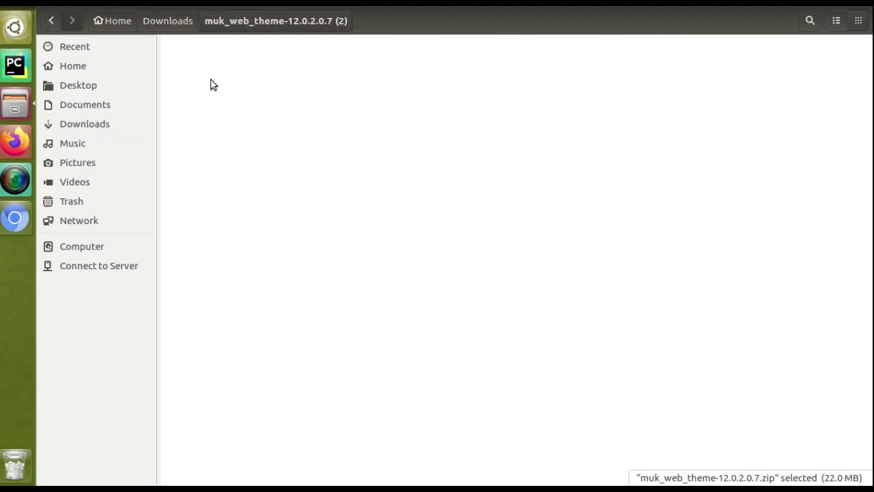
pyautogui.moveTo(192, 58); pyautogui.dragTo(542, 86)
pyautogui.rightClick(506, 54)
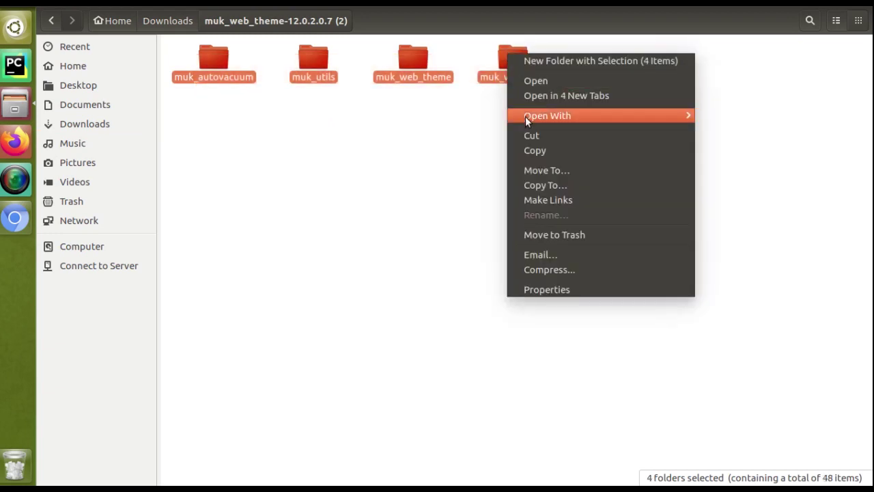
pyautogui.click(526, 137)
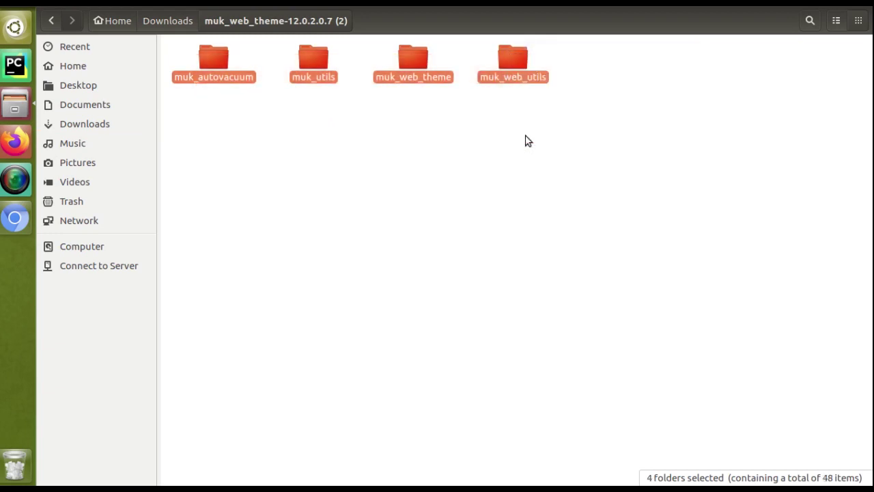
pyautogui.click(18, 73)
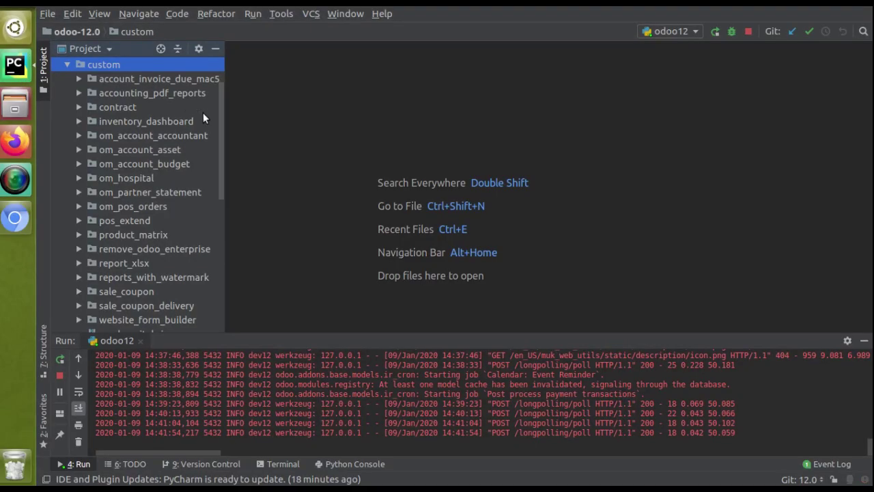
# Step: Check in odoo.conf that addons_path on line 8 includes the custom folder, then expand custom
pyautogui.moveTo(219, 117); pyautogui.dragTo(223, 87)
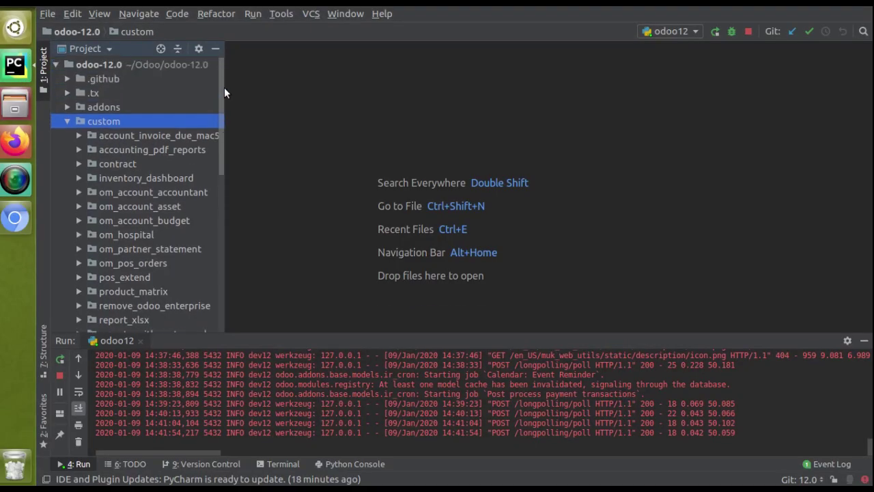
pyautogui.click(68, 121)
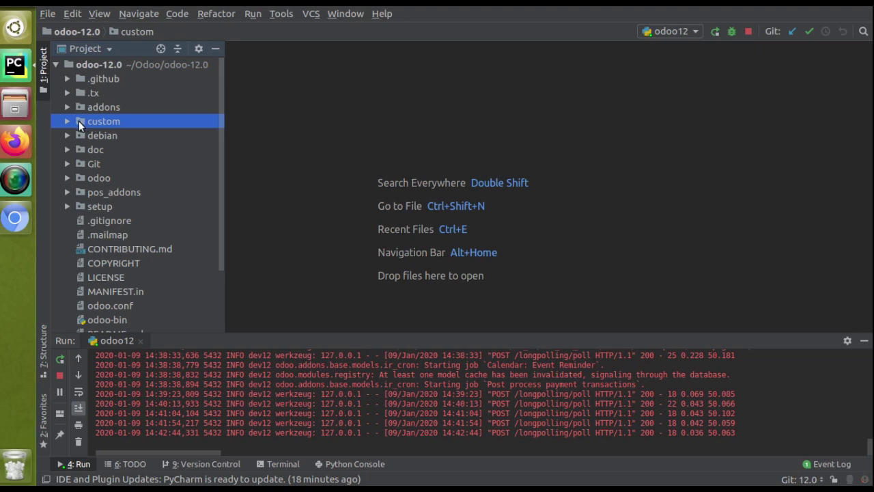
pyautogui.doubleClick(101, 299)
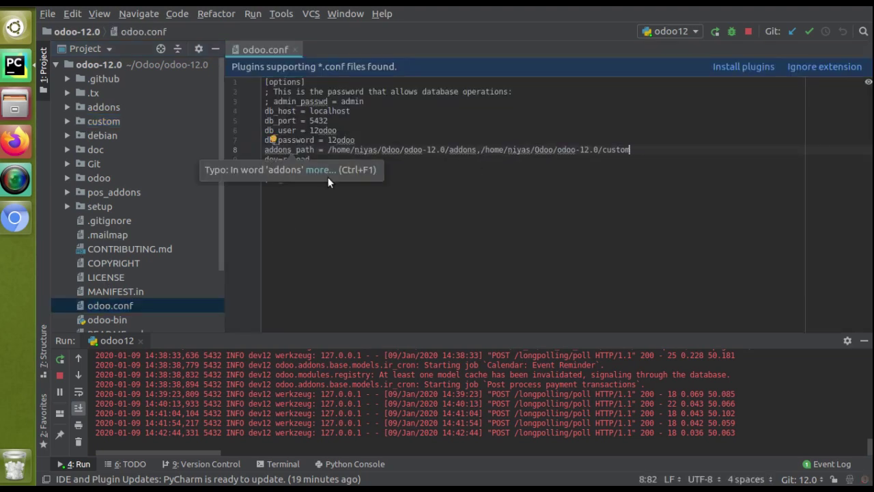
pyautogui.doubleClick(292, 149)
pyautogui.moveTo(481, 149); pyautogui.dragTo(632, 149)
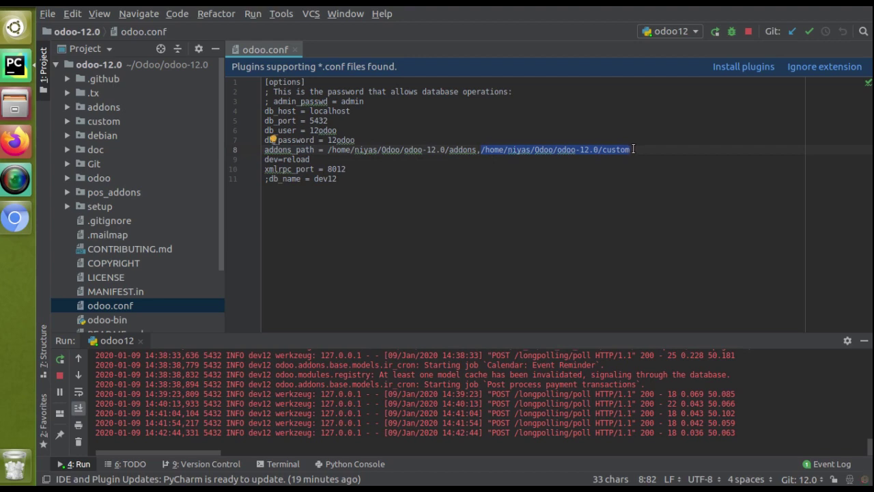
pyautogui.click(65, 121)
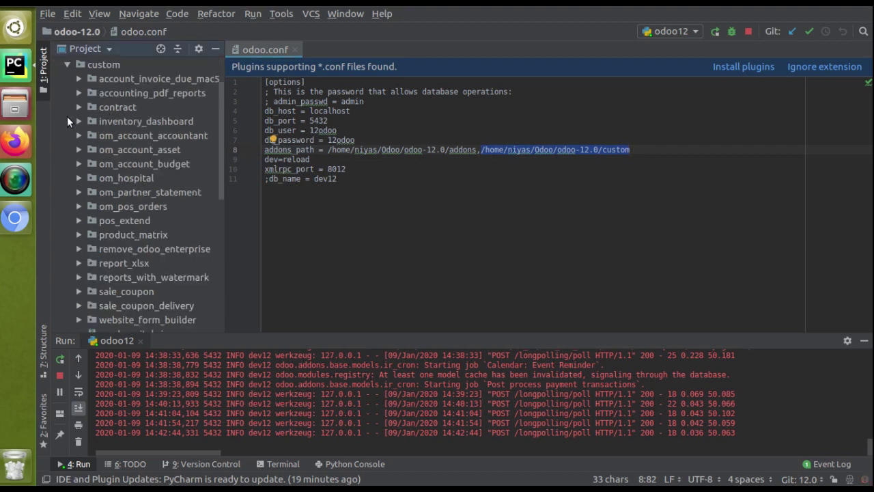
pyautogui.rightClick(110, 61)
# Step: Paste the four muk module folders into the custom addons folder and confirm the move
pyautogui.click(144, 147)
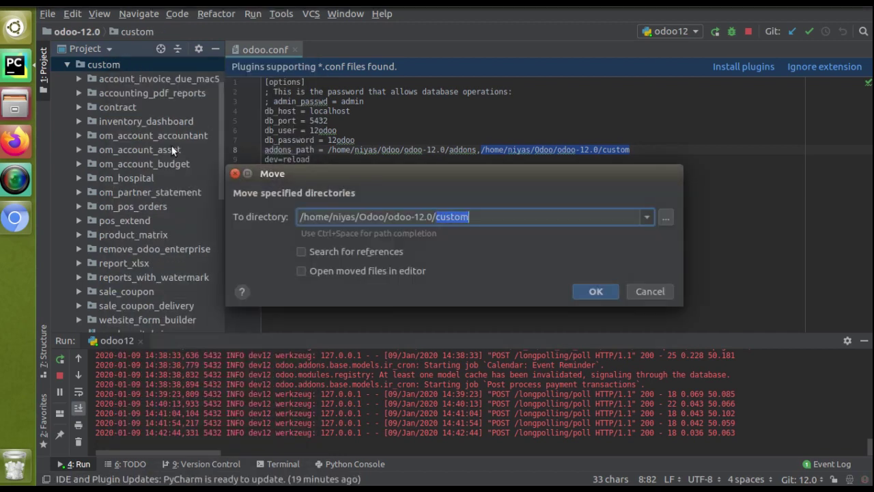
pyautogui.click(595, 292)
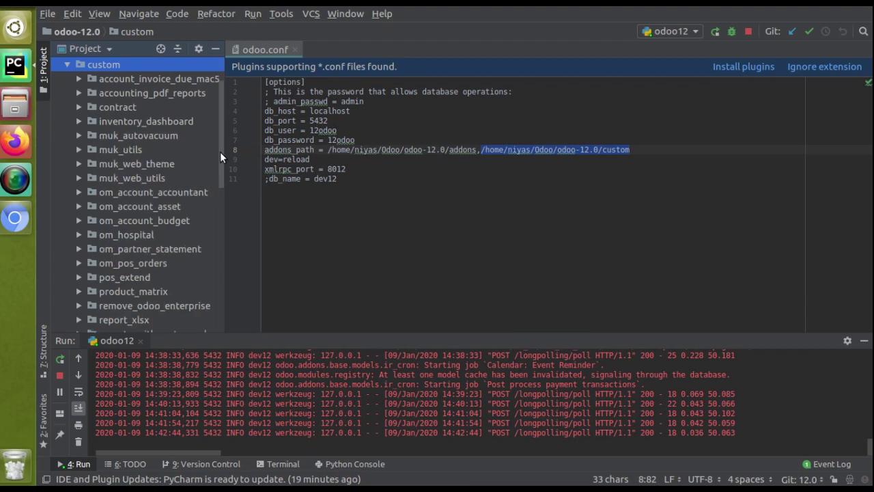
pyautogui.scroll(-1, 220, 158)
pyautogui.scroll(2, 149, 153)
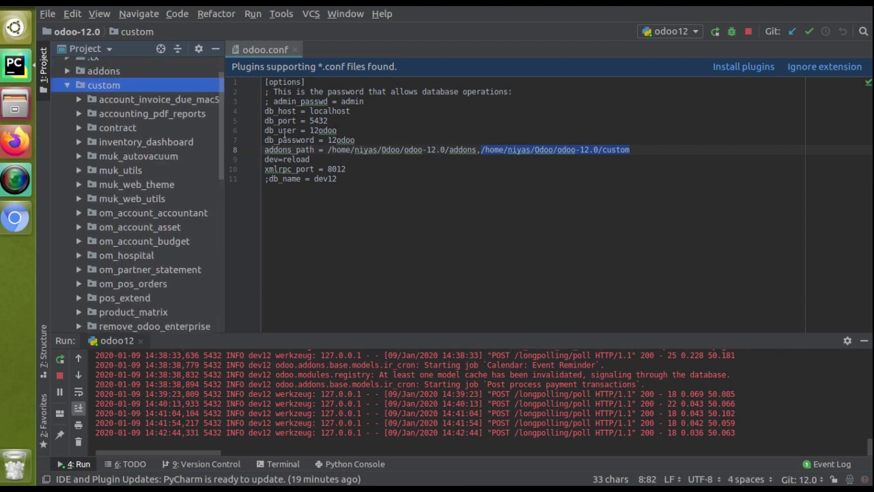
# Step: Close odoo.conf and rerun the odoo12 server from the Run panel
pyautogui.click(295, 49)
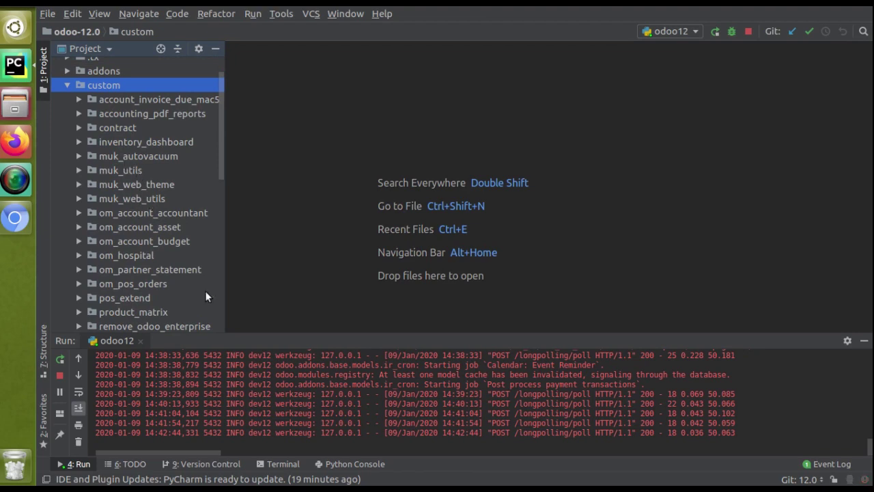
pyautogui.moveTo(222, 340); pyautogui.dragTo(222, 330)
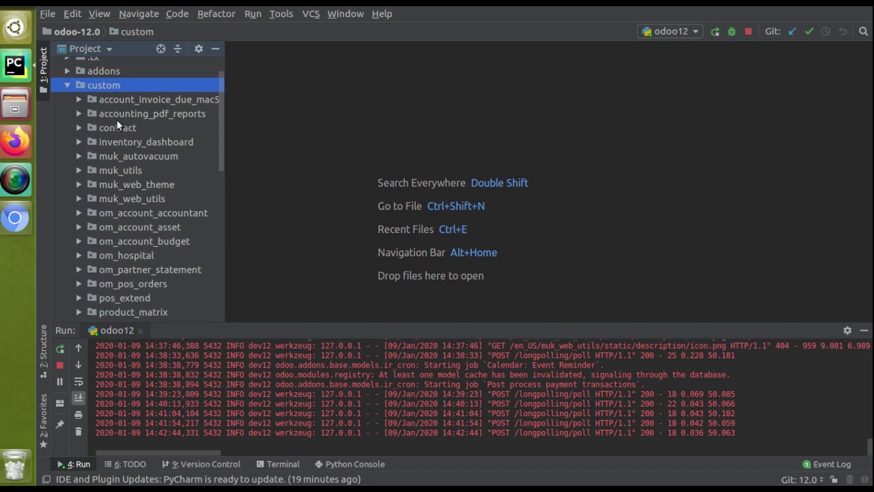
pyautogui.click(58, 349)
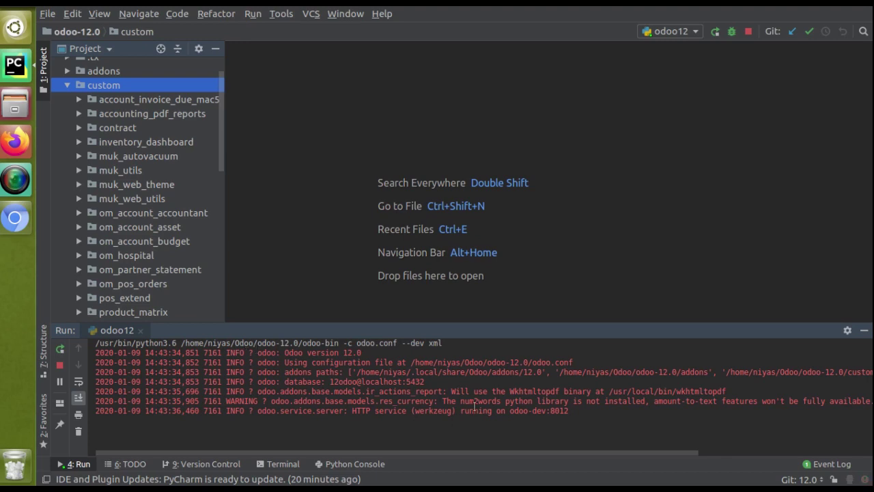
pyautogui.click(14, 143)
# Step: Go to the Odoo Apps page and enable developer mode (debug=1) with the debug extension
pyautogui.click(128, 25)
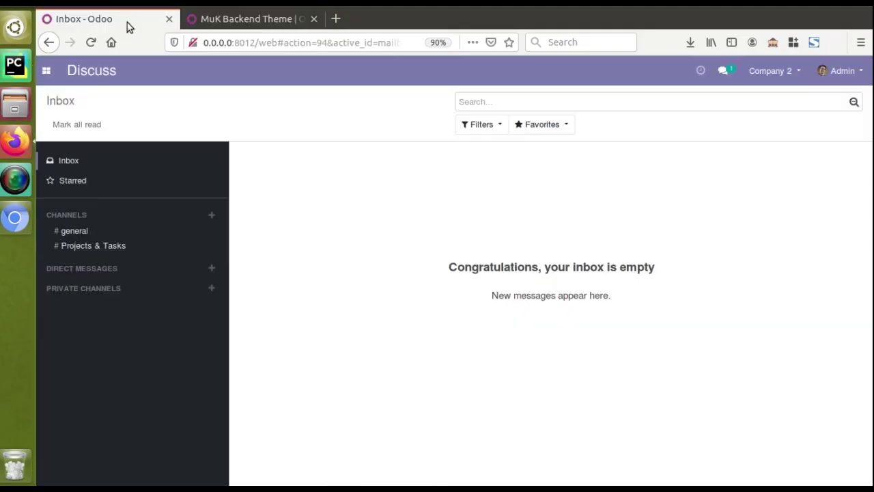
pyautogui.click(46, 71)
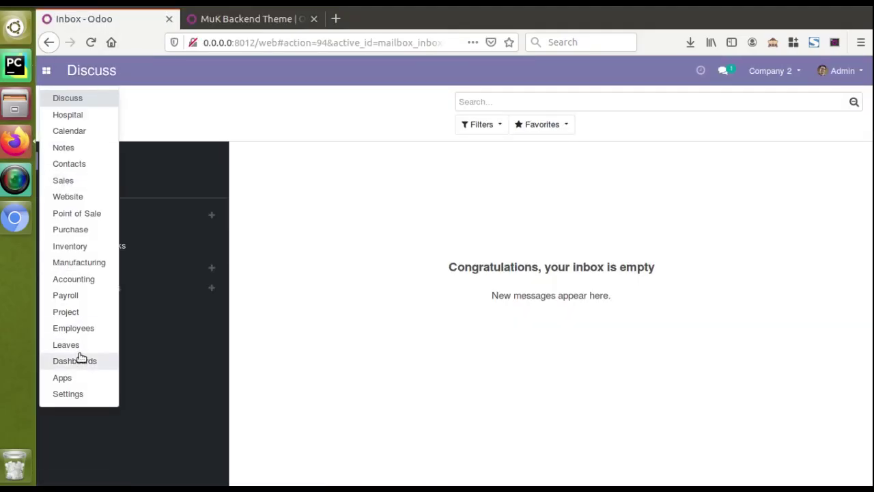
pyautogui.click(77, 380)
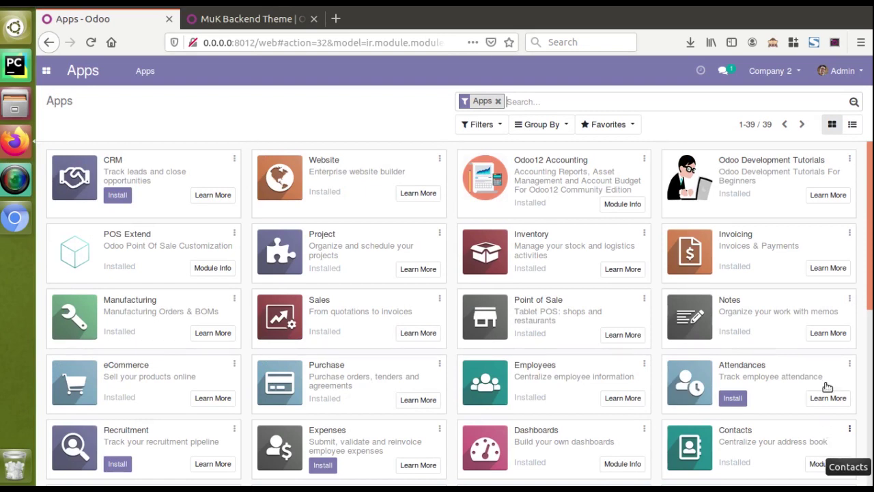
pyautogui.click(769, 49)
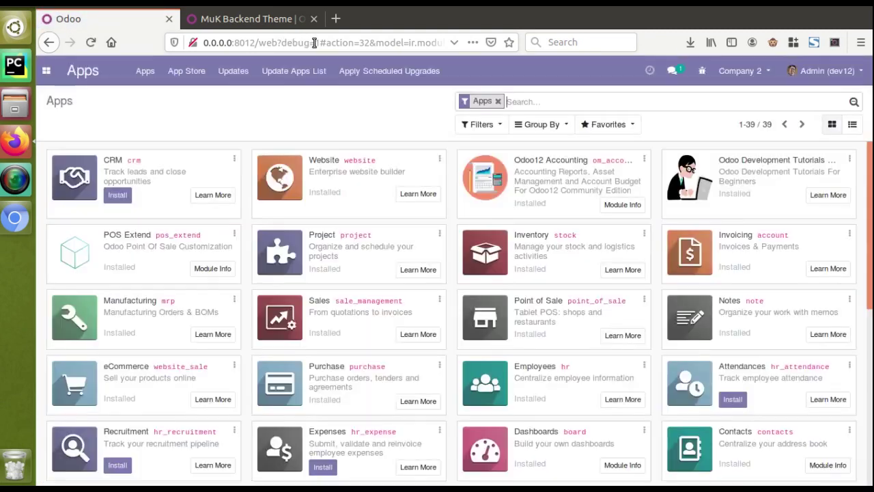
# Step: Run Update Apps List, then search the modules for 'muk'
pyautogui.click(303, 77)
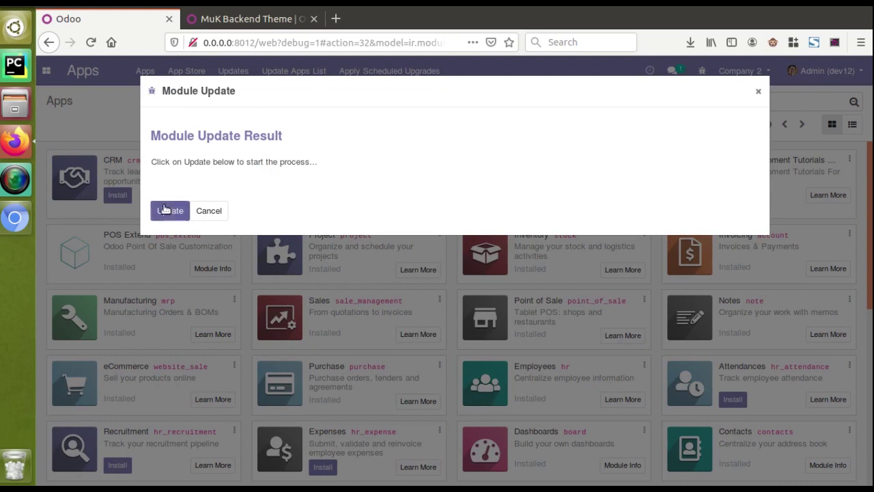
pyautogui.click(169, 209)
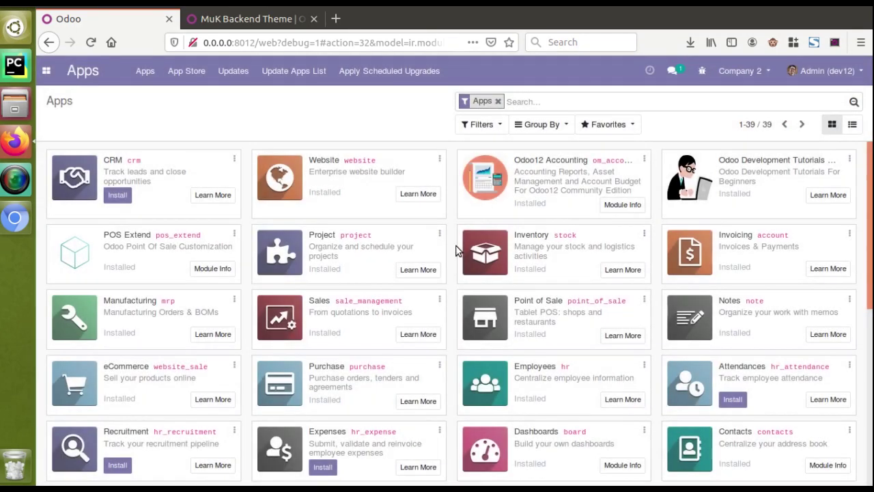
pyautogui.click(530, 104)
pyautogui.write('muk')
pyautogui.press('Return')
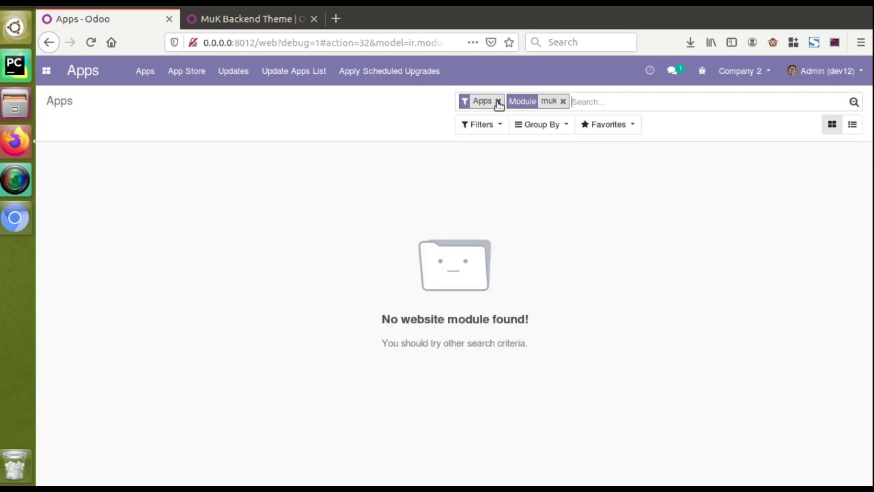
# Step: Clear the Apps filter to list the four MuK modules and install MuK Backend Theme
pyautogui.click(498, 101)
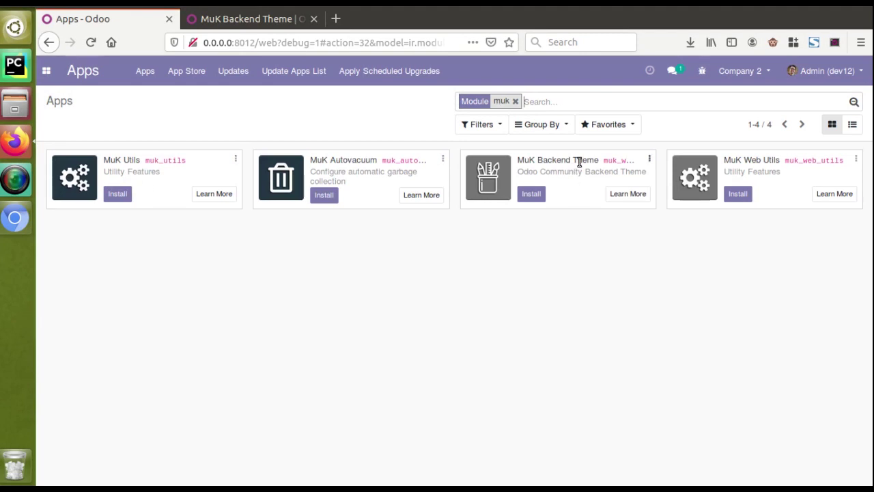
pyautogui.click(525, 195)
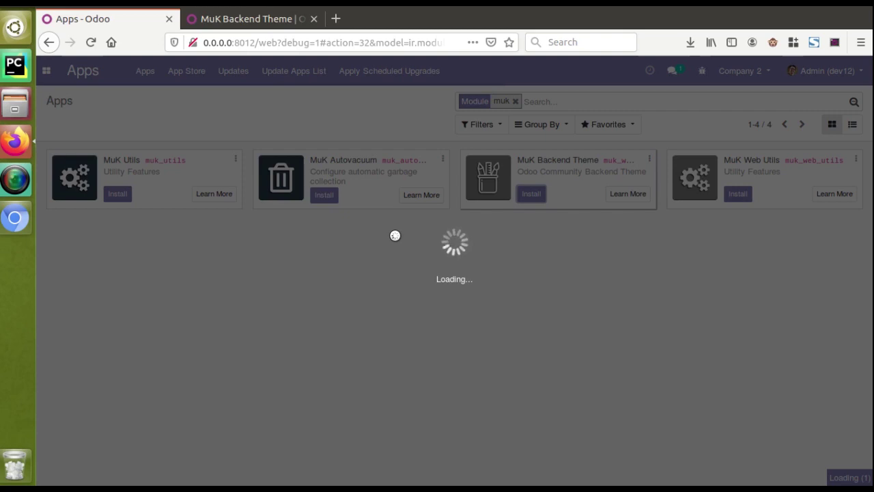
pyautogui.click(222, 18)
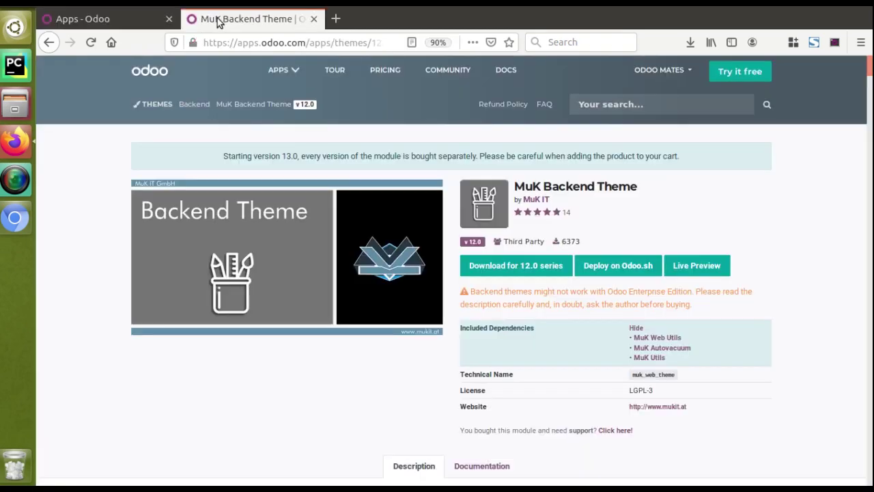
# Step: Browse the full themes listing on the Apps Store, then return to the local Odoo Apps tab
pyautogui.click(55, 45)
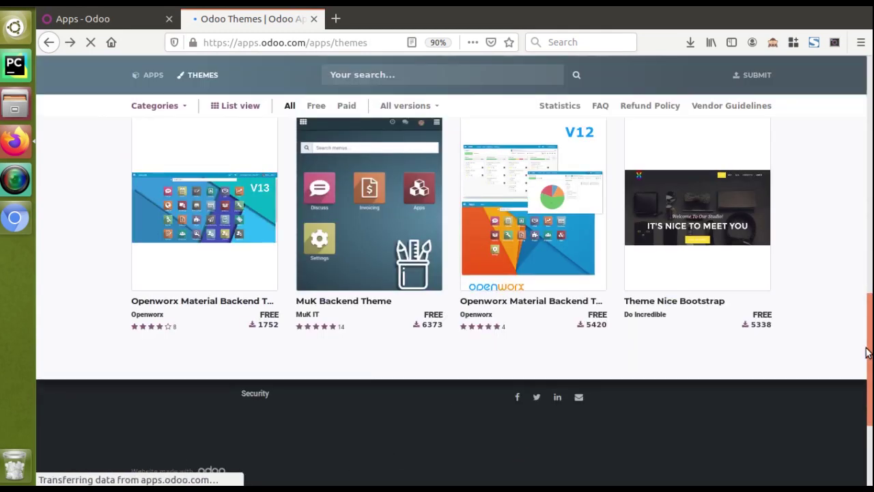
pyautogui.scroll(3, 450, 273)
pyautogui.click(757, 201)
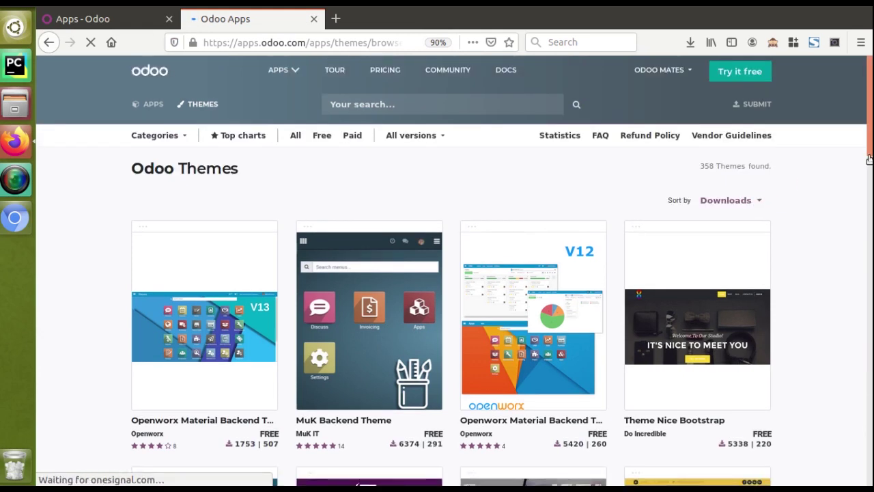
pyautogui.moveTo(871, 138); pyautogui.dragTo(871, 209)
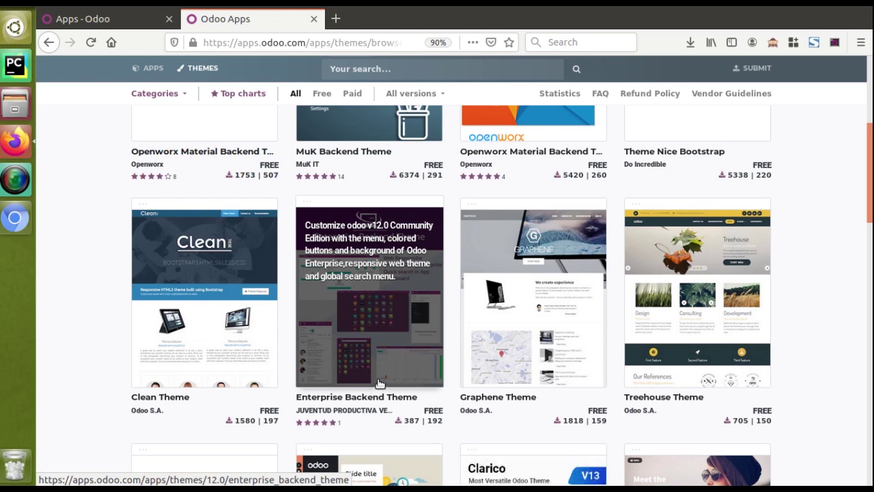
pyautogui.click(109, 19)
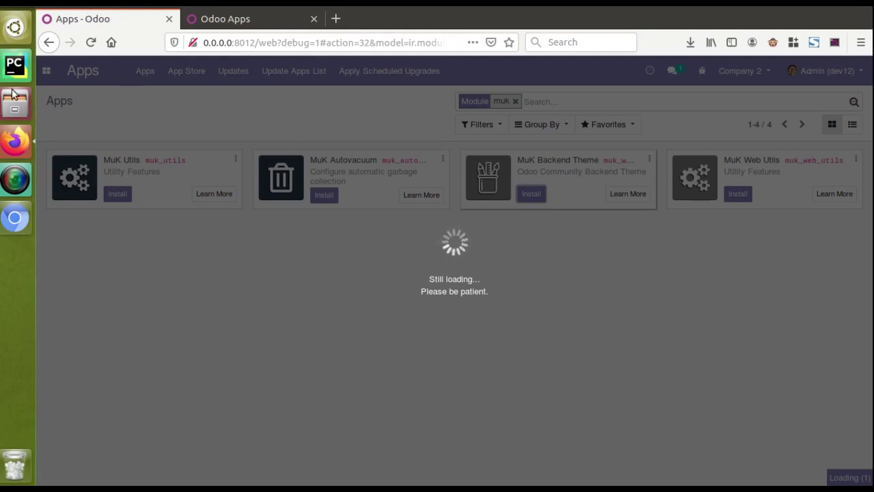
# Step: Alternate between the PyCharm run log and the Odoo Apps page to monitor the install
pyautogui.click(15, 65)
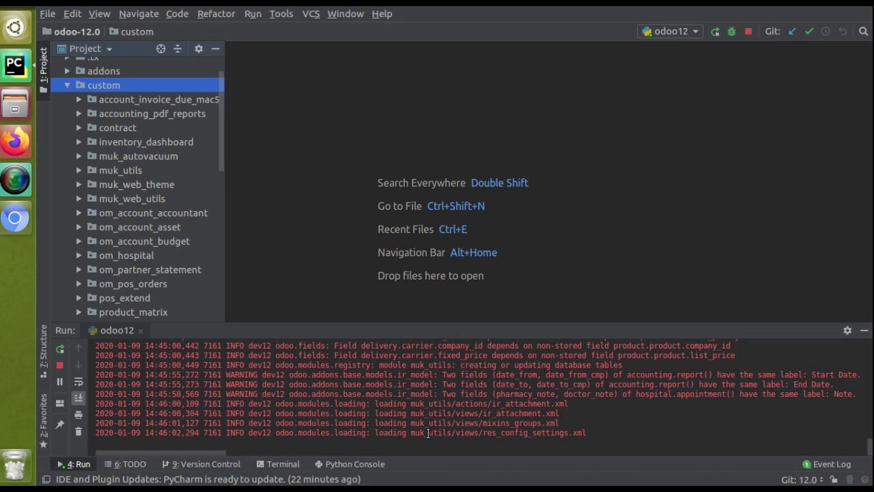
pyautogui.click(16, 141)
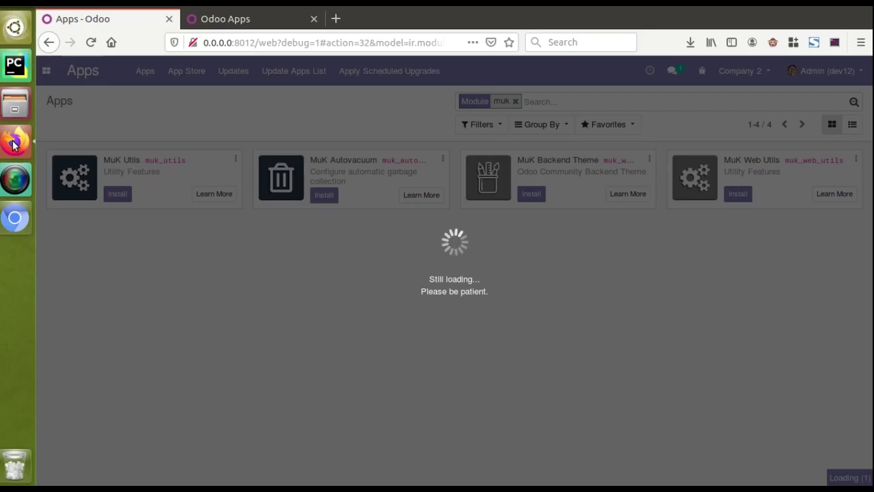
pyautogui.click(15, 66)
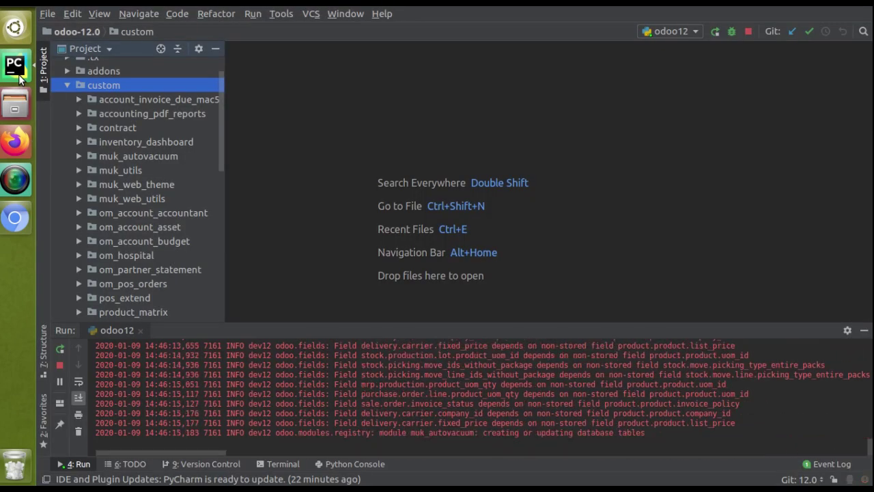
pyautogui.click(20, 139)
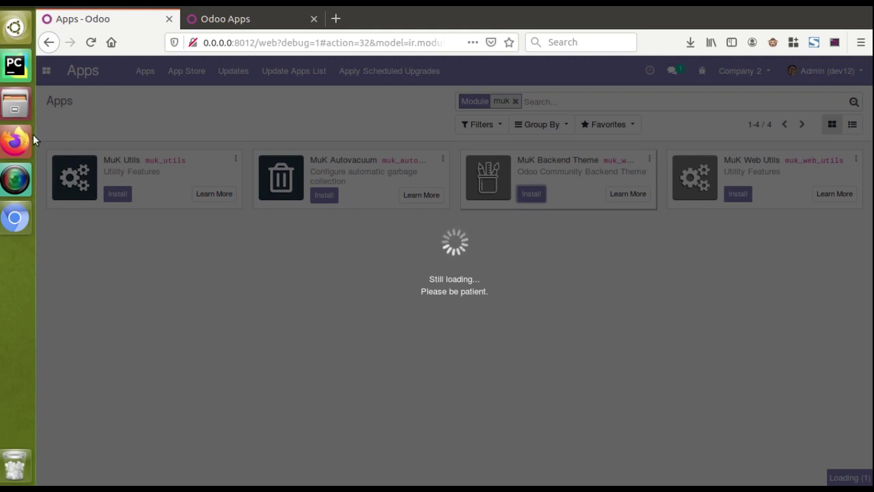
pyautogui.click(15, 65)
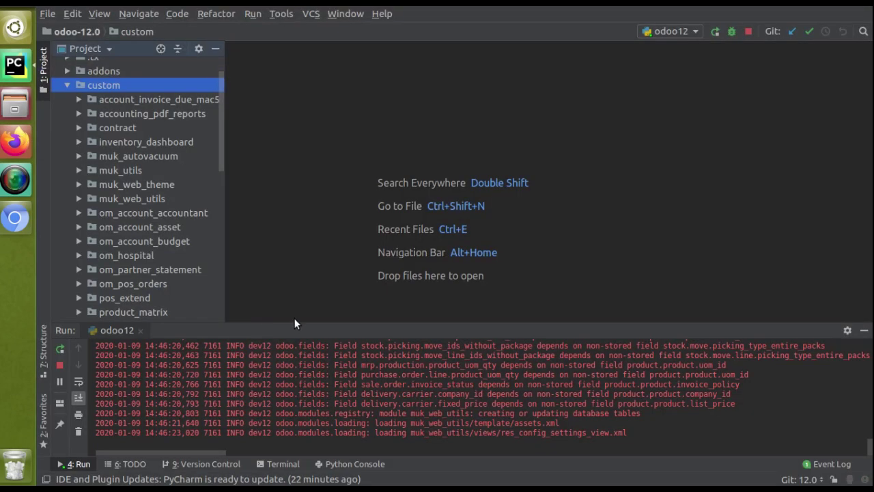
# Step: Enlarge the run log and follow the muk_web_utils and muk_web_theme install lines to the end
pyautogui.moveTo(294, 321); pyautogui.dragTo(345, 116)
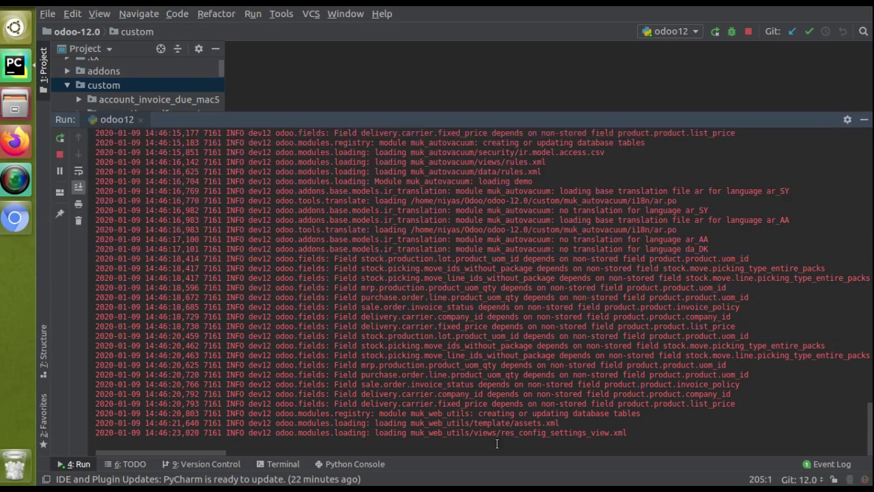
pyautogui.doubleClick(459, 433)
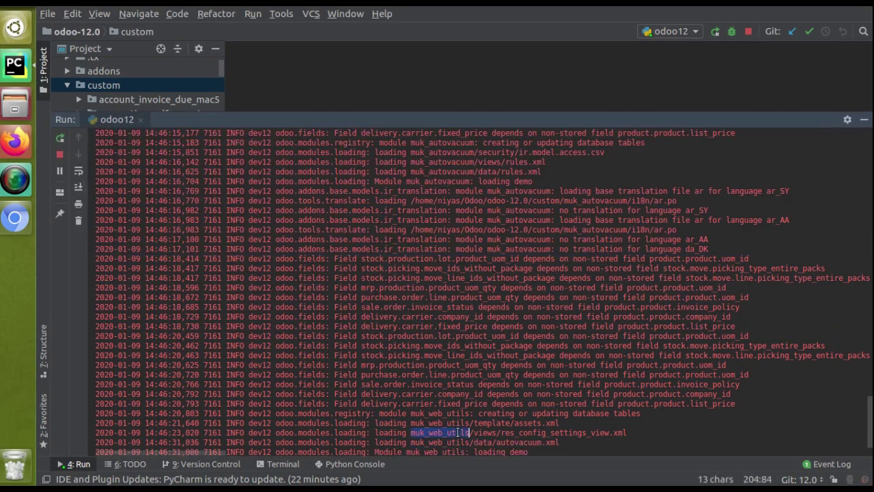
pyautogui.hotkey('ctrl', 'End')
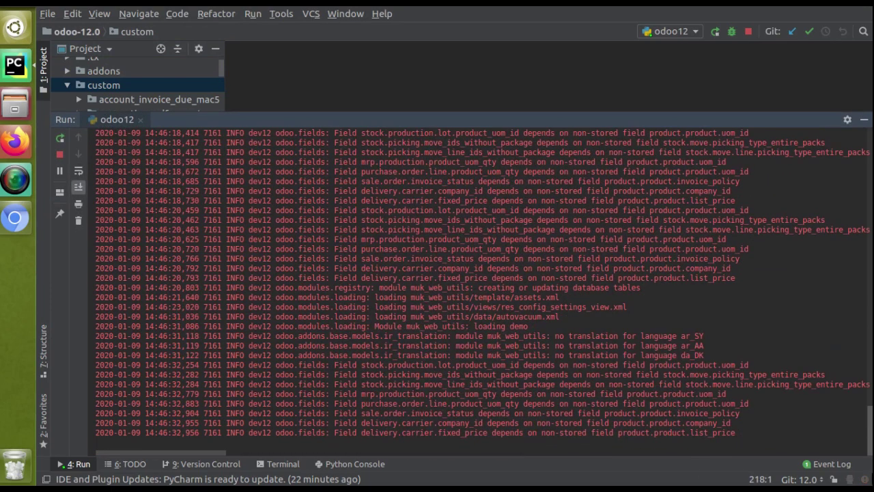
pyautogui.click(21, 155)
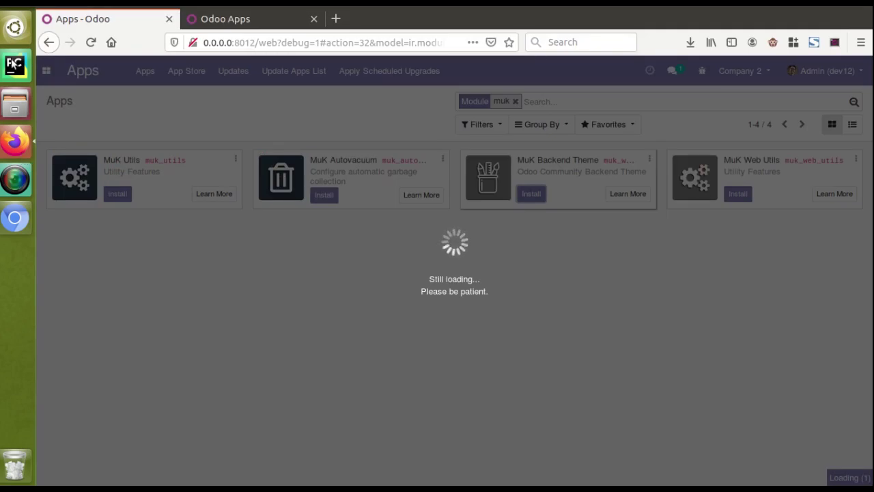
pyautogui.click(13, 63)
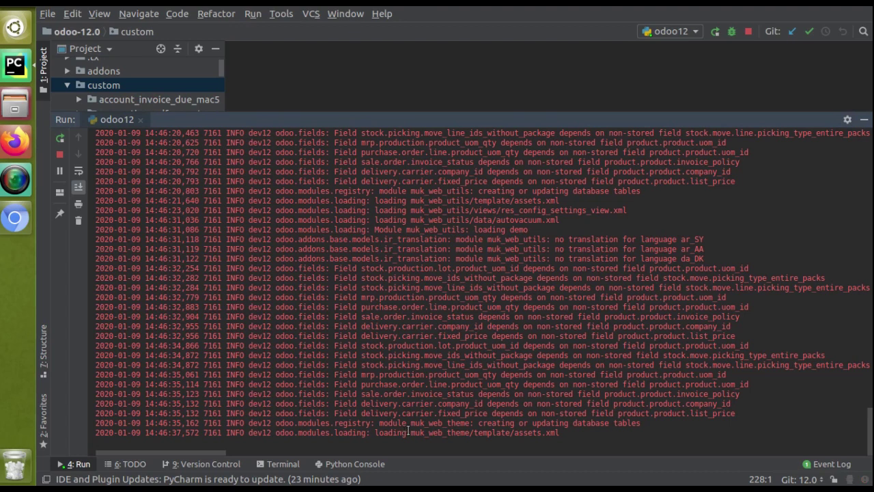
pyautogui.moveTo(410, 432); pyautogui.dragTo(466, 432)
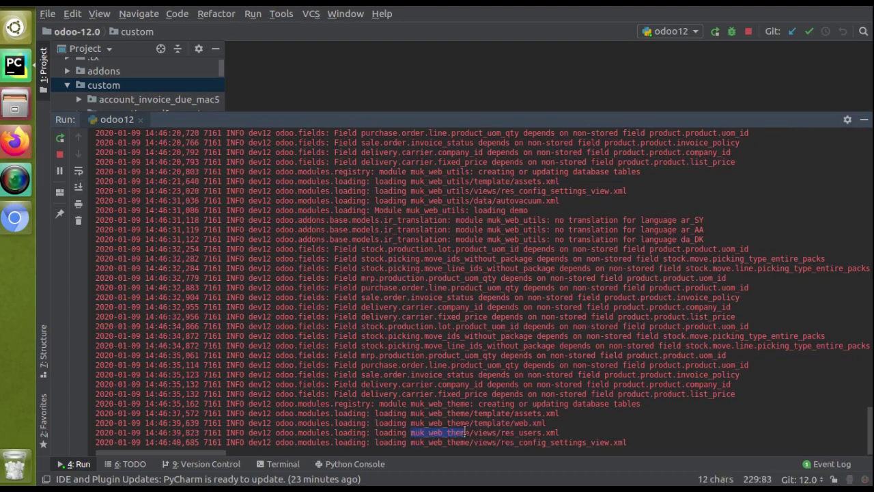
pyautogui.click(577, 444)
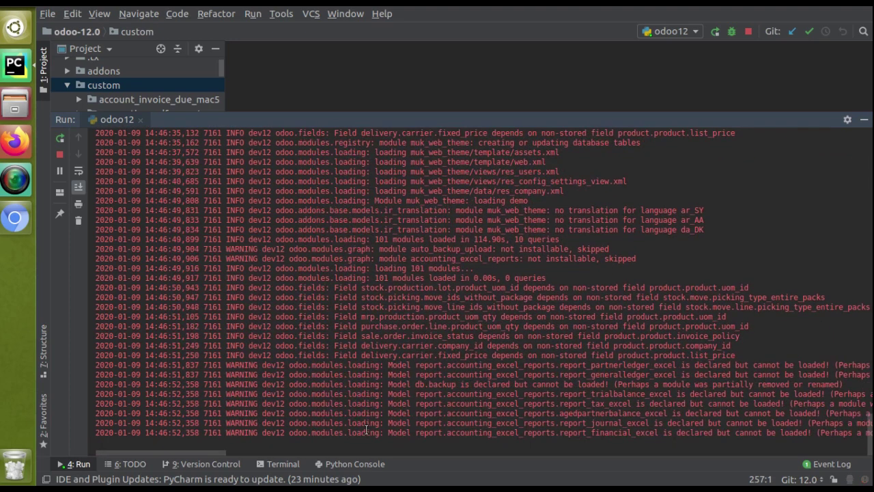
pyautogui.click(8, 152)
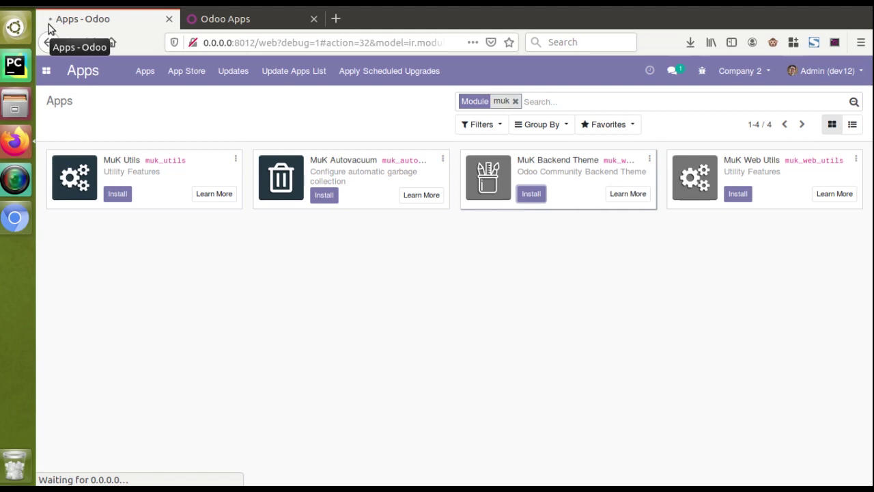
# Step: Confirm the final install log line, then close the apps dropdown so Odoo reloads into Discuss
pyautogui.click(50, 65)
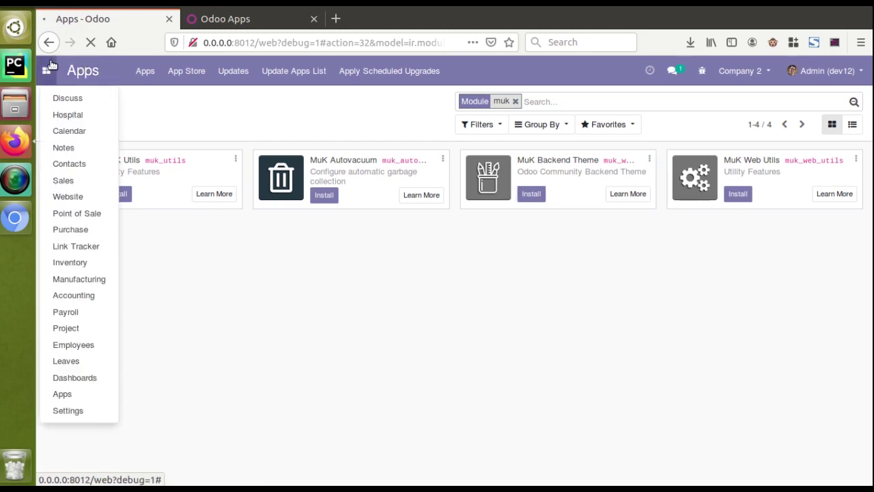
pyautogui.click(15, 65)
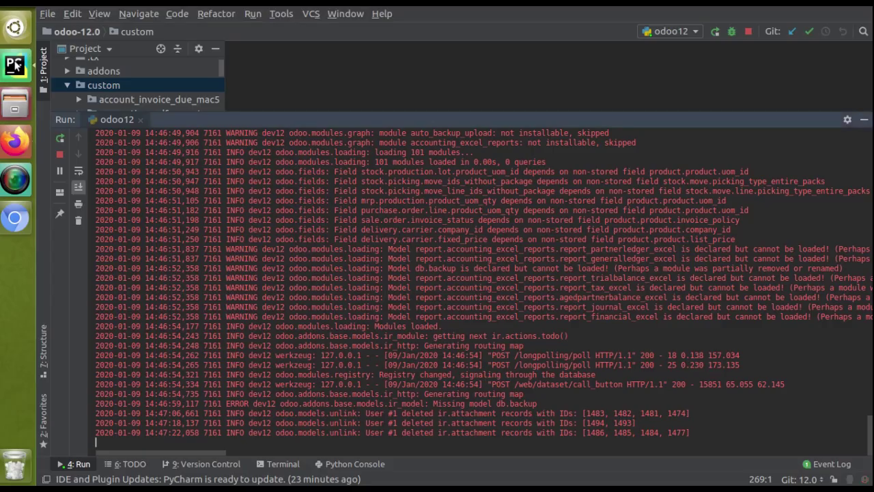
pyautogui.tripleClick(470, 432)
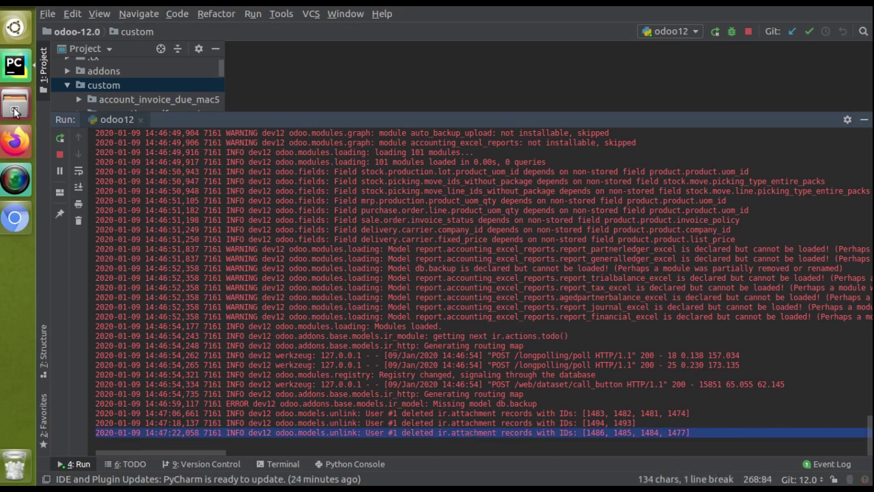
pyautogui.click(11, 144)
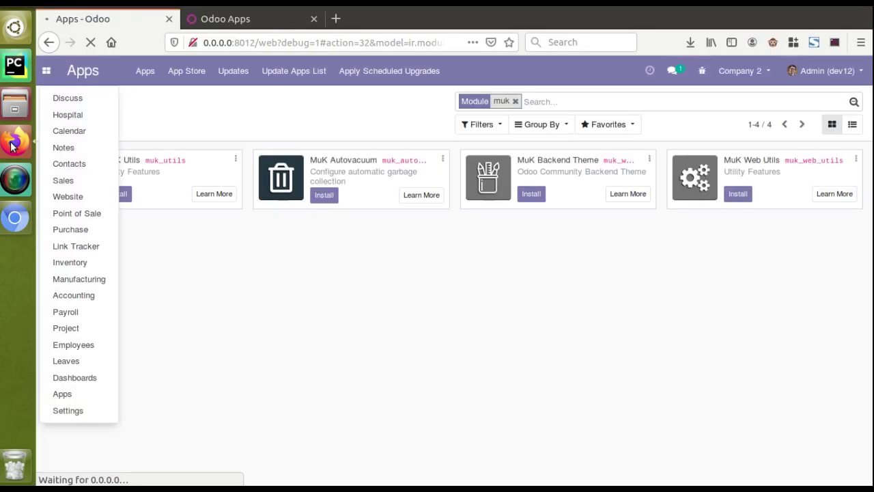
pyautogui.click(197, 99)
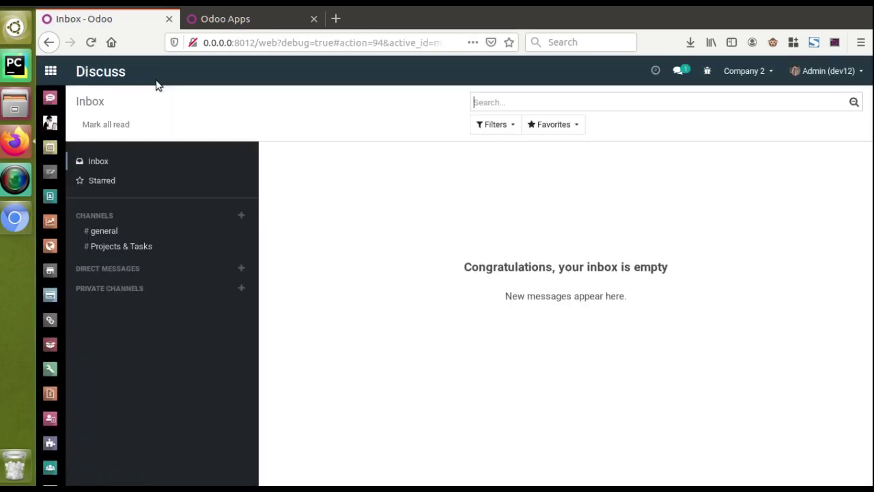
# Step: Try a 'contacts' menu search, open Sales from the sidebar, then reopen the full-screen app drawer
pyautogui.click(49, 73)
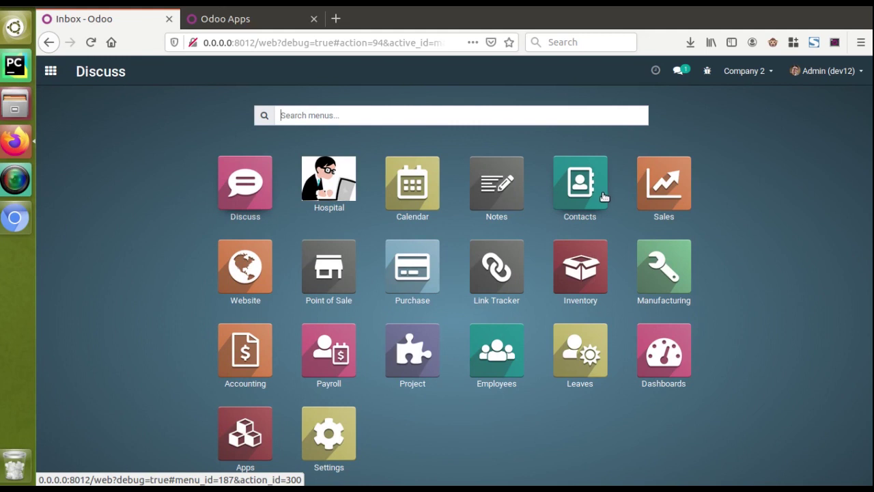
pyautogui.write('conta')
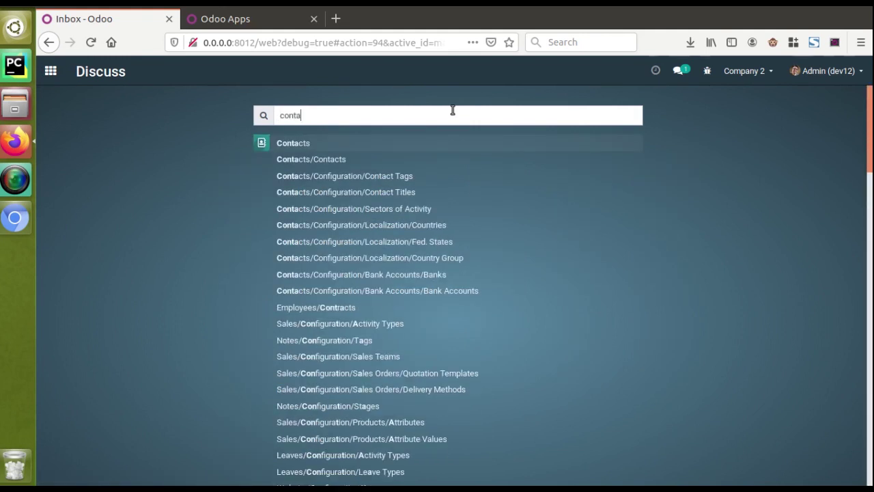
pyautogui.write('cts')
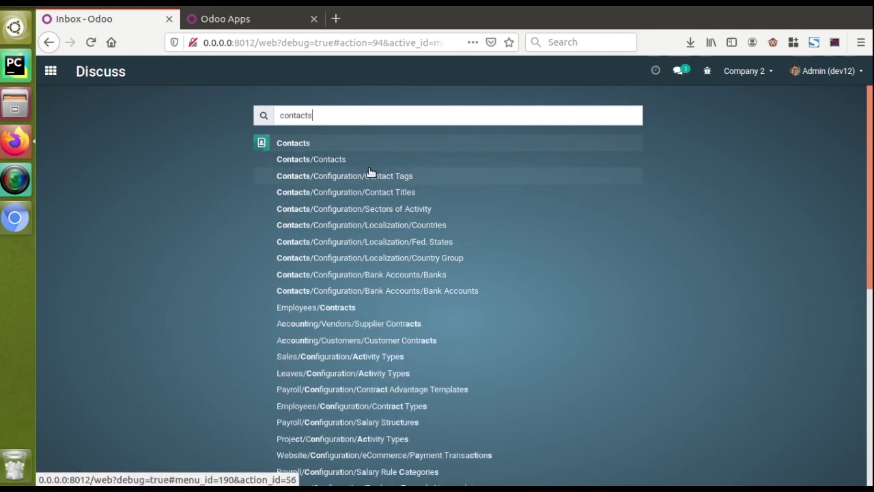
pyautogui.click(43, 73)
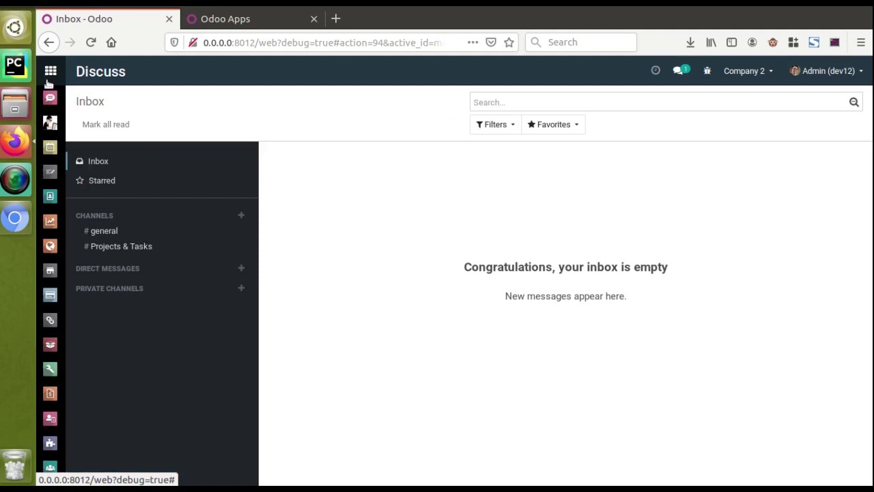
pyautogui.click(52, 219)
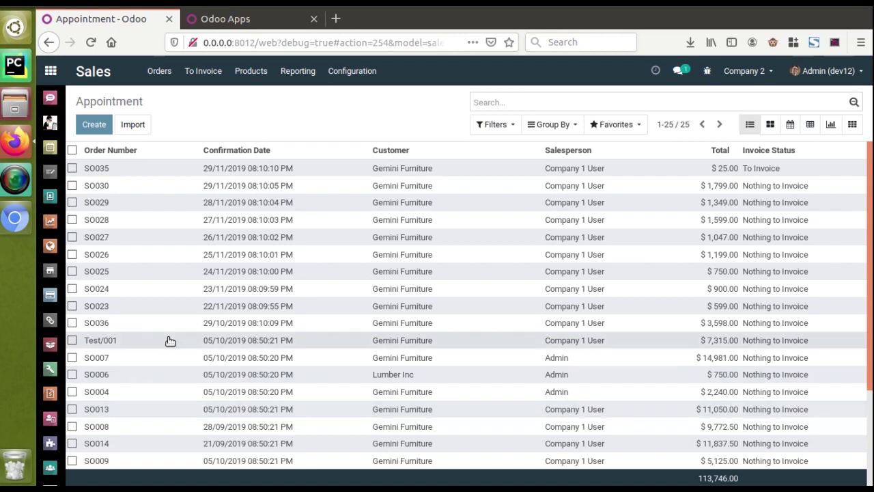
pyautogui.click(51, 71)
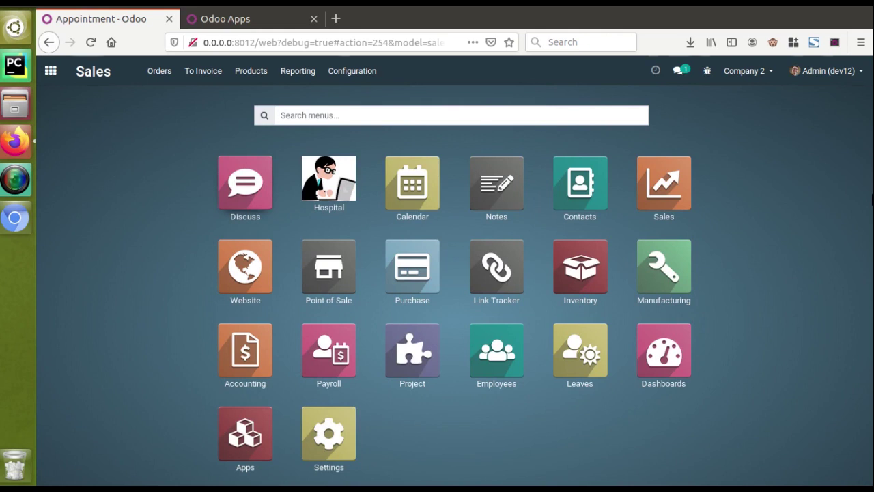
# Step: Search menus for 'appoi' and open Hospital/Appointments
pyautogui.write('appoi')
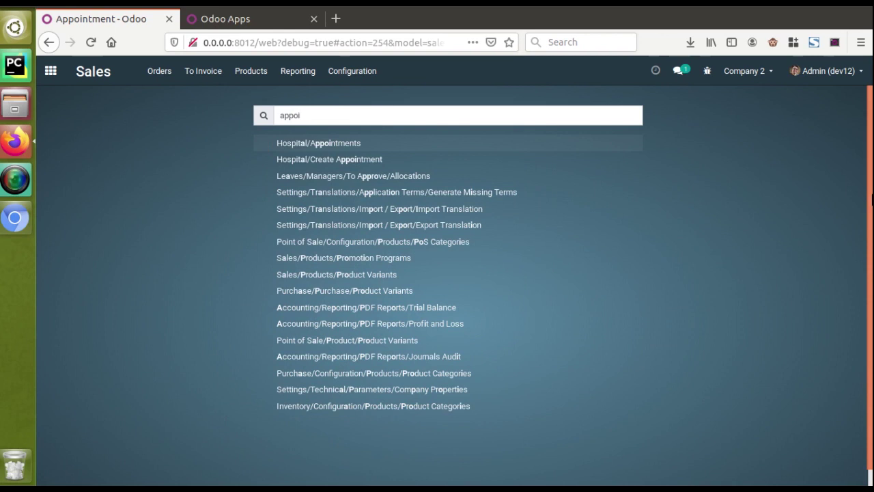
pyautogui.click(334, 147)
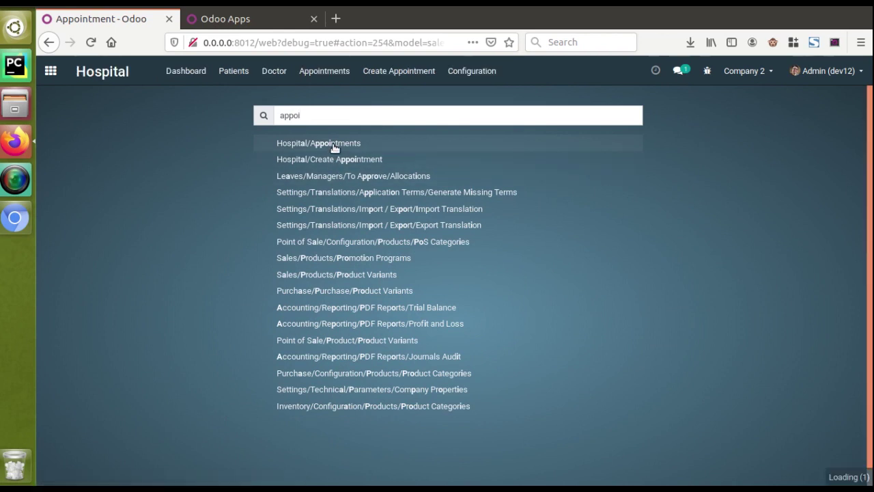